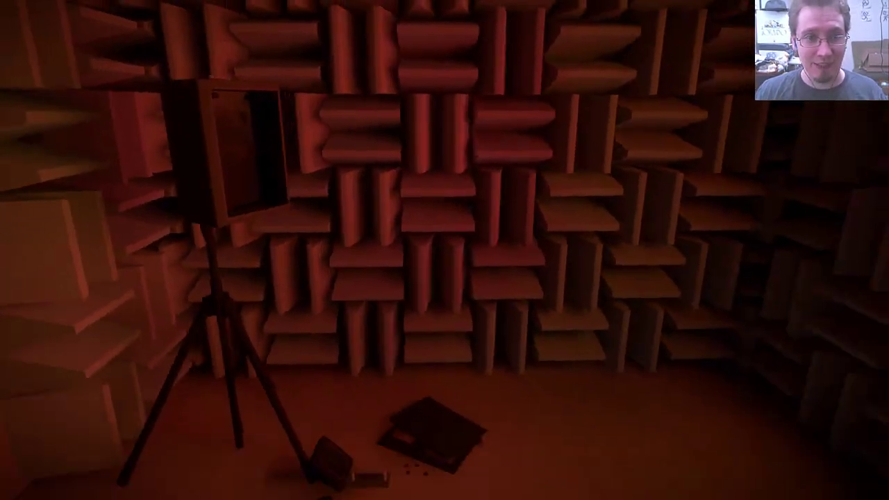
- Walk to the orange grid panel and draw a path to its top-right exit, which fails
left_click(445, 250)
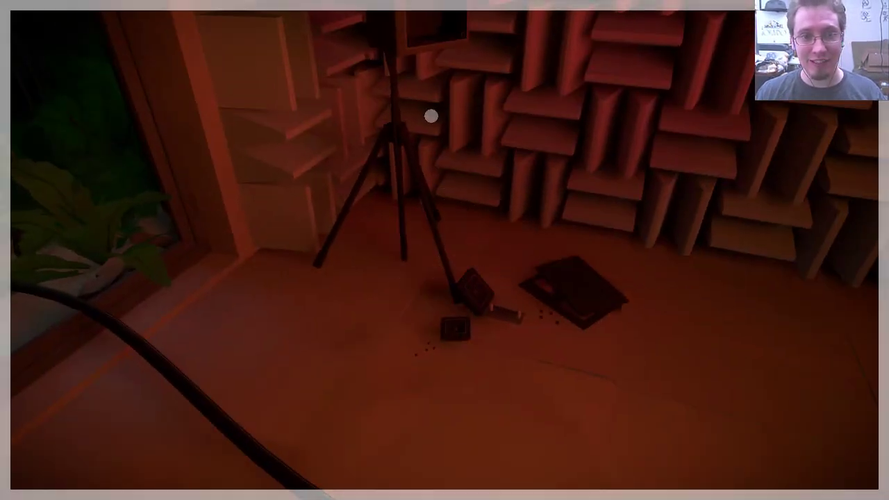
key("s")
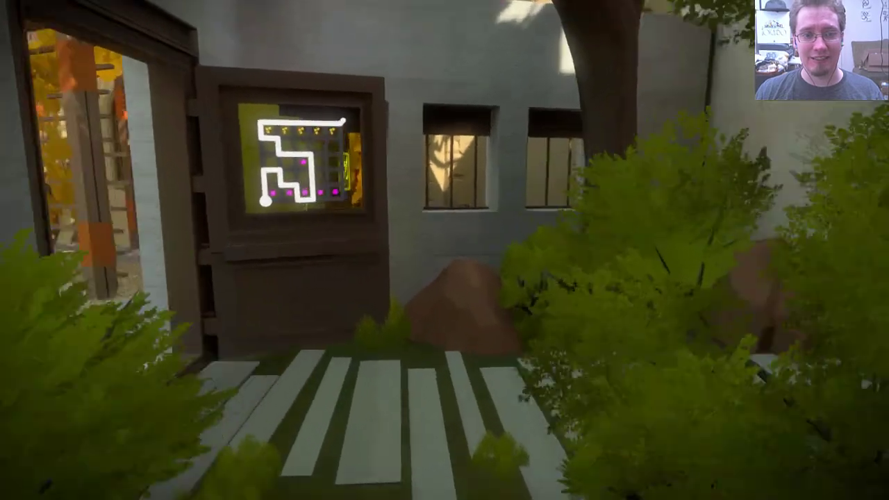
key("w")
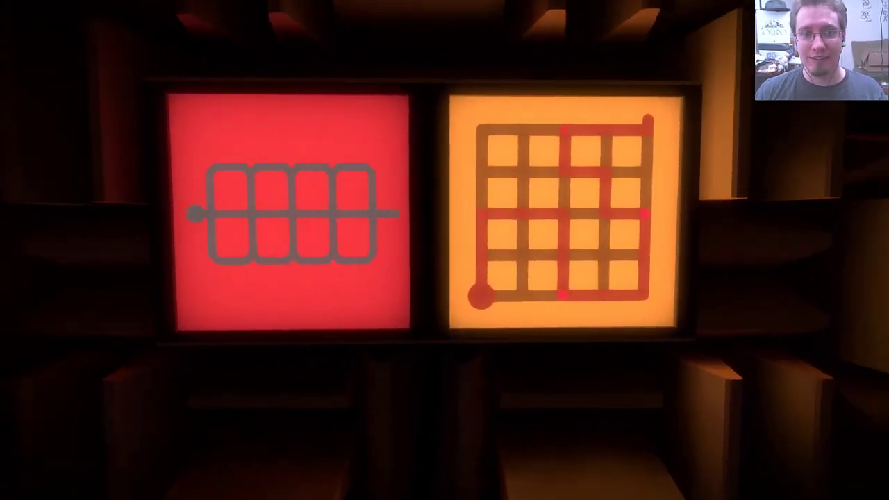
left_click(444, 250)
left_click(326, 379)
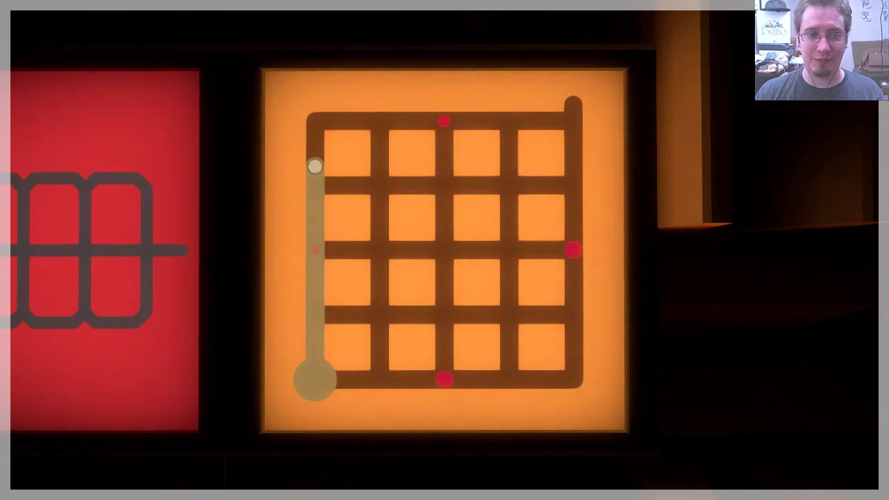
left_click(574, 103)
right_click(582, 192)
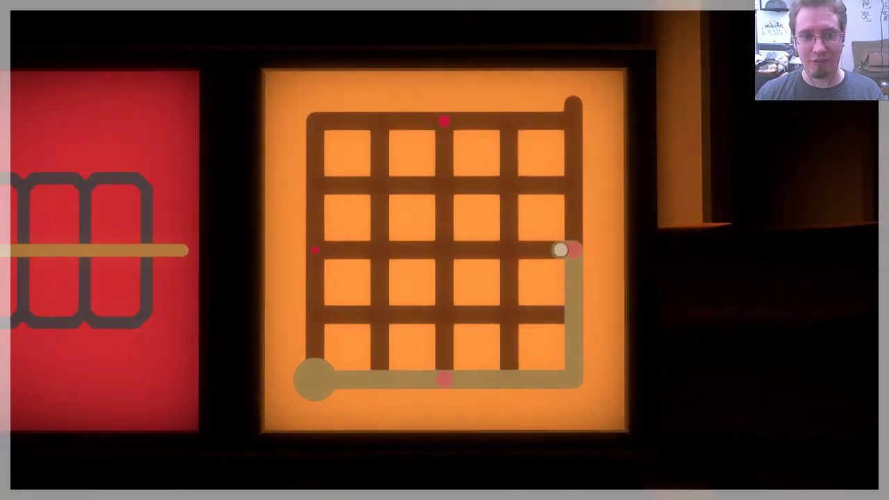
- Retry the orange grid with a line along the bottom and up the right edge
left_click(573, 104)
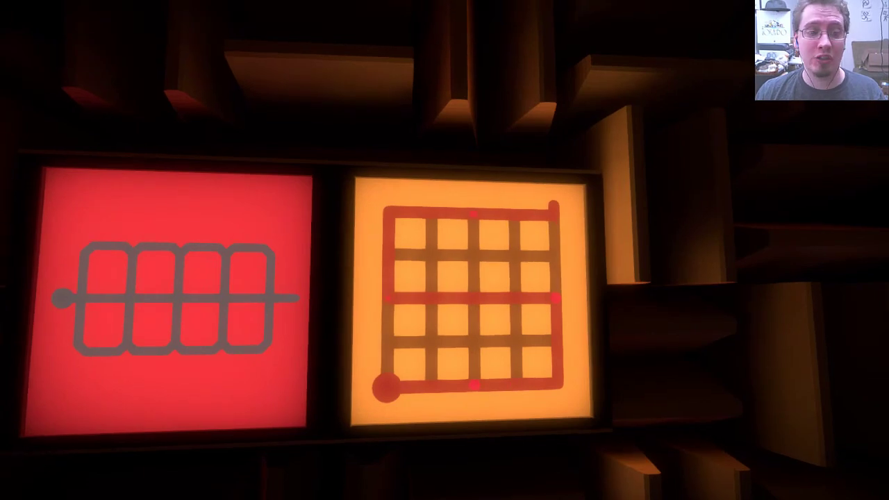
key("w")
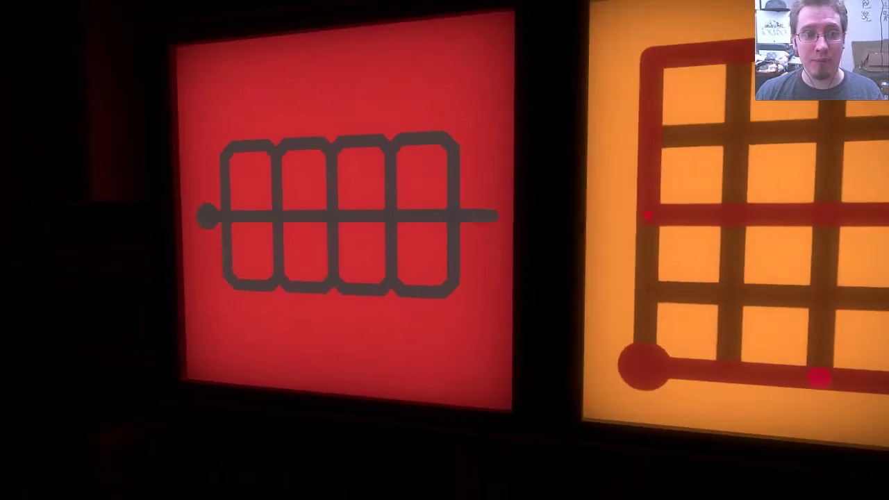
left_click(445, 250)
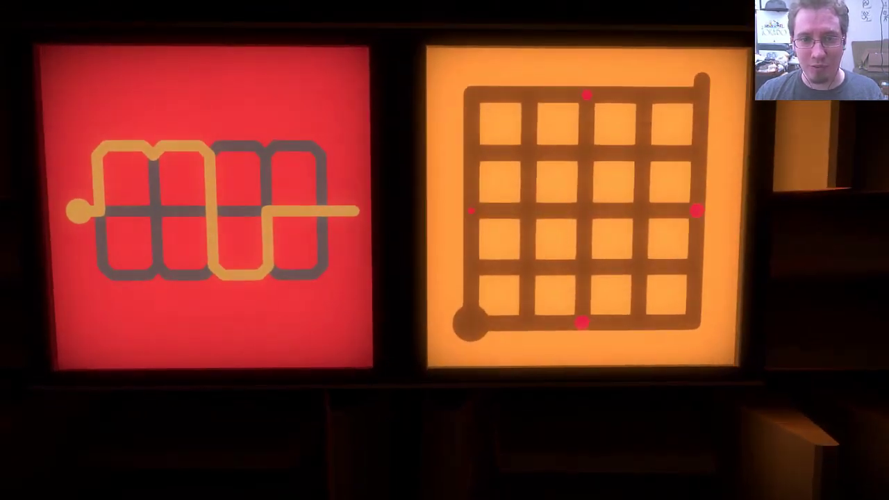
left_click(445, 250)
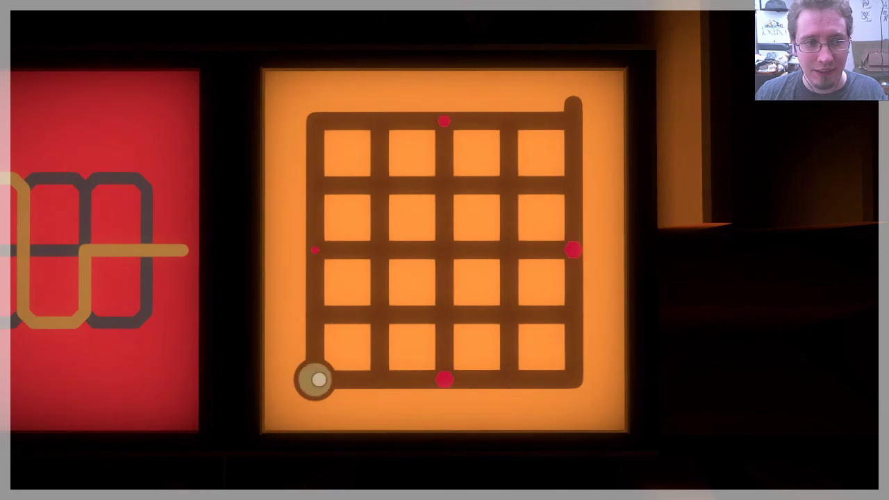
left_click(320, 379)
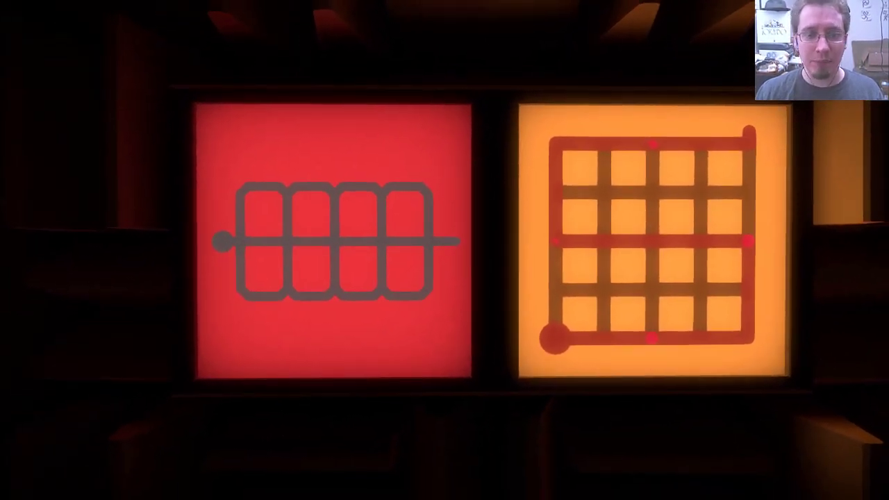
- Draw another orange grid path from the bottom-left circle to the top-right exit, which fails
left_click(445, 250)
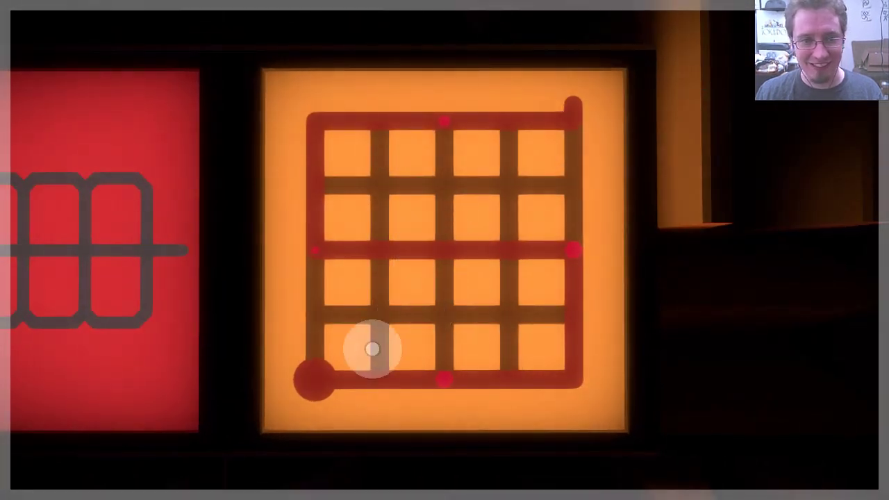
left_click(314, 379)
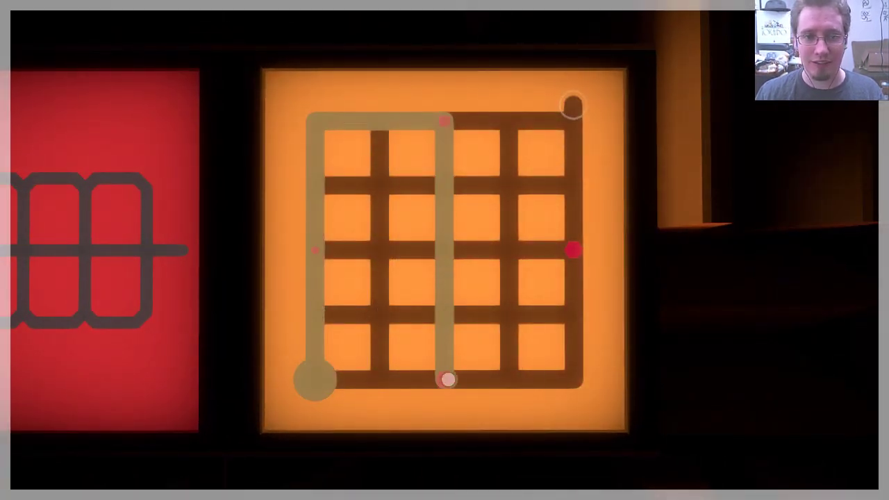
left_click(574, 104)
right_click(574, 163)
left_click(445, 250)
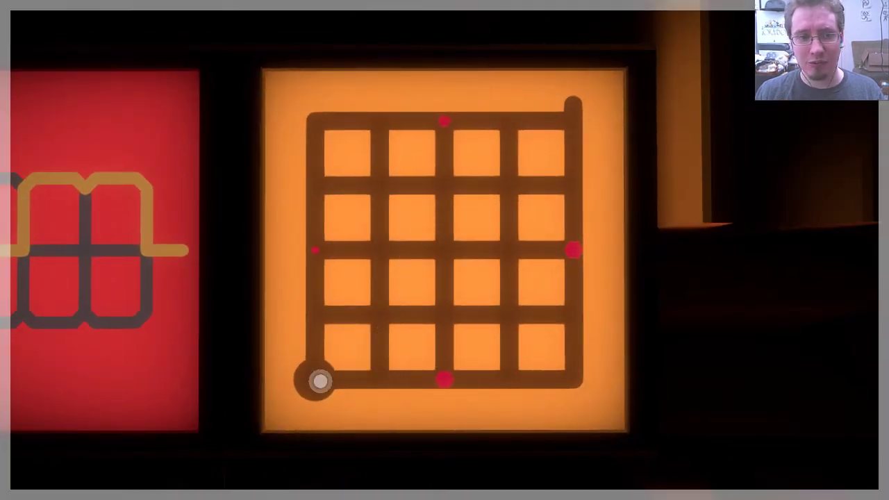
- Try one more orange grid path, then trace the red panel from its left node
left_click(316, 379)
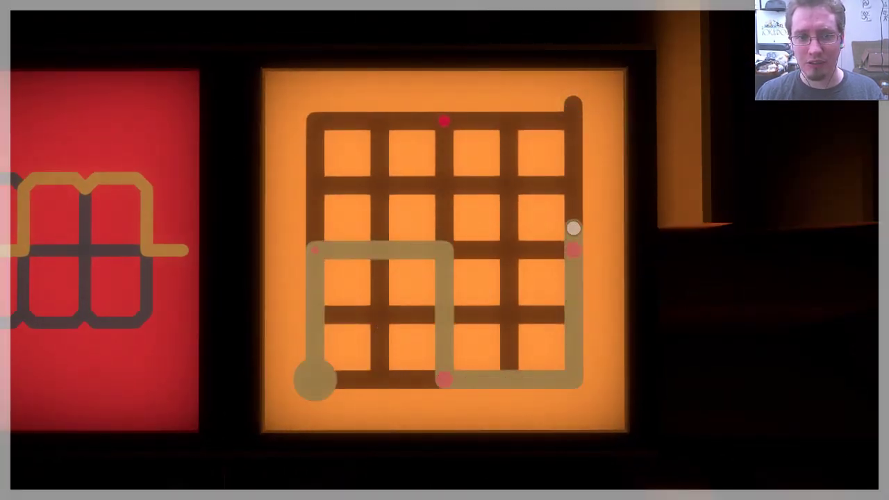
left_click(572, 104)
right_click(572, 104)
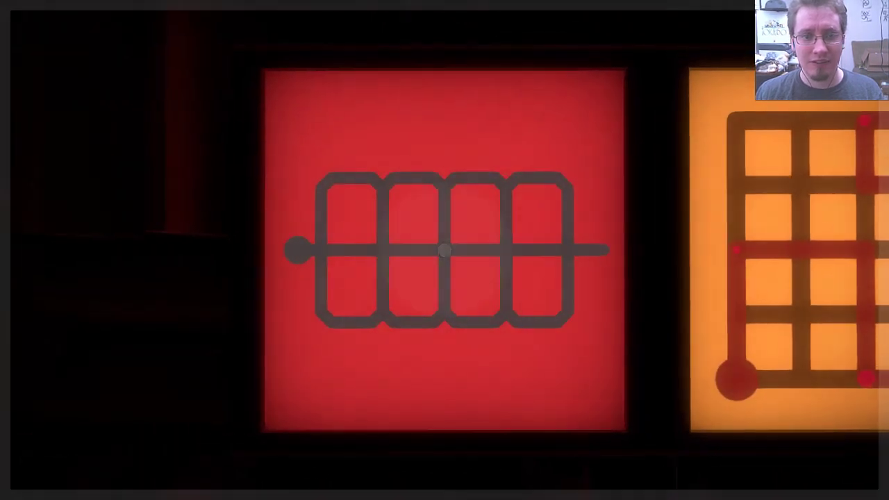
left_click(445, 250)
left_click(297, 252)
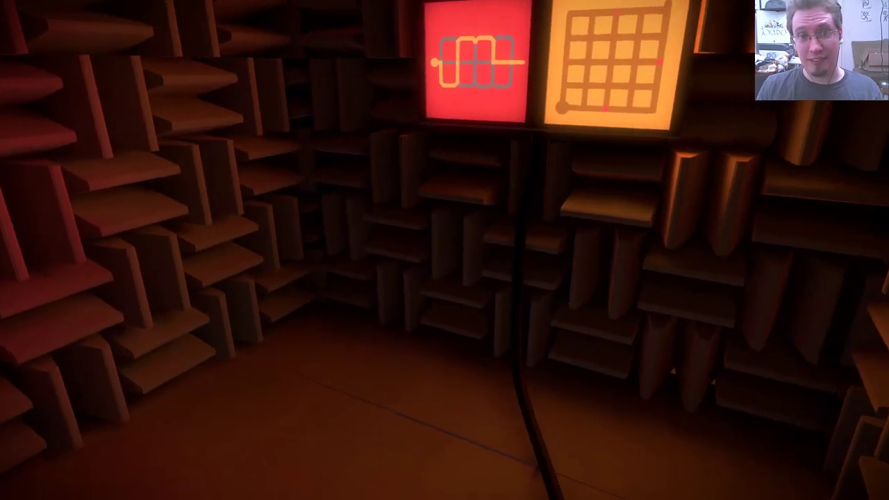
- Try another orange grid line running up from the start circle to the top-right exit
key("s")
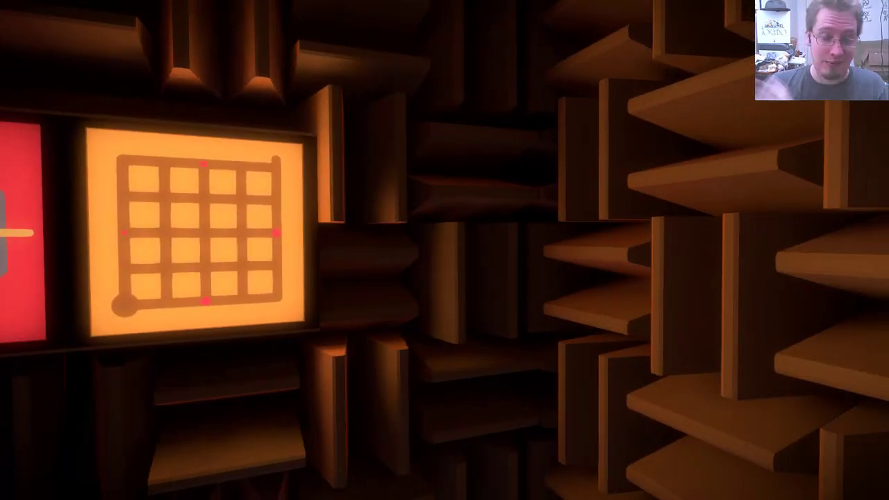
key("s")
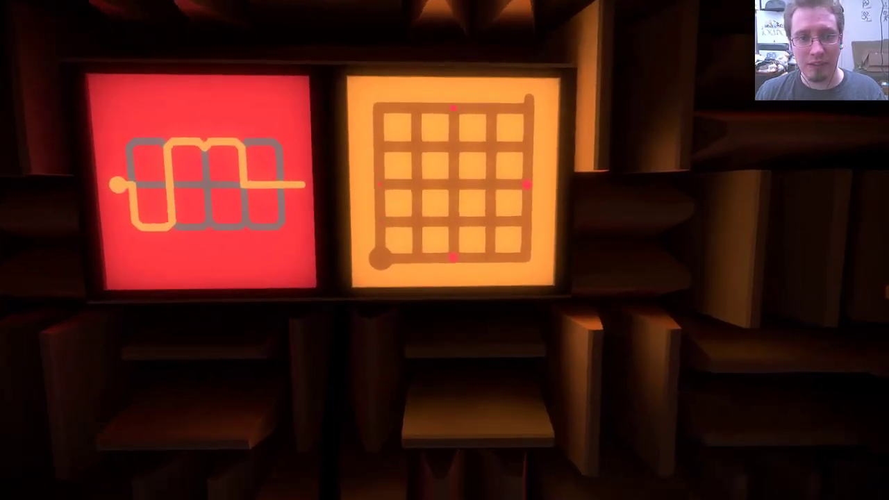
left_click(445, 250)
left_click(319, 373)
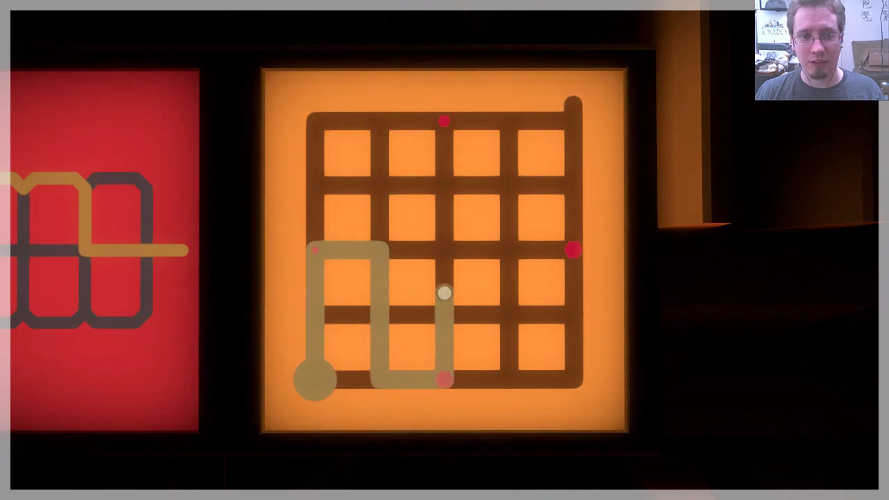
left_click(574, 103)
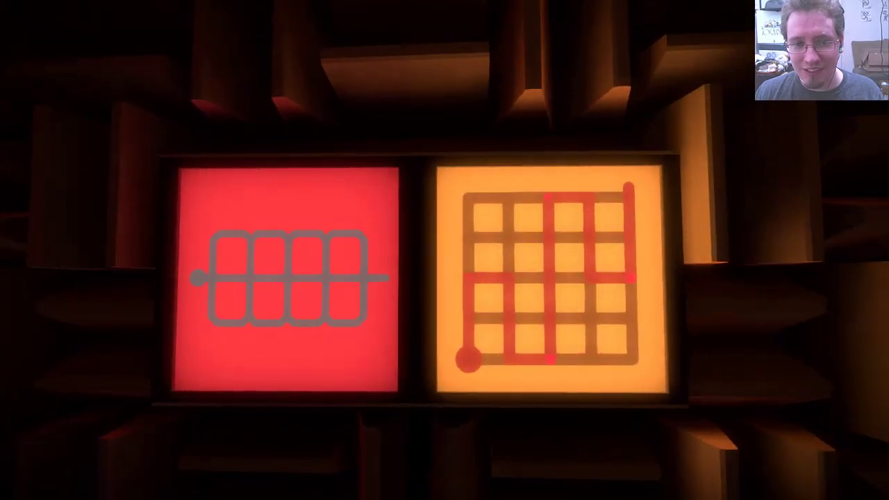
- Trace a new line on the red panel, then walk out to the sunlit courtyard and back
left_click(444, 250)
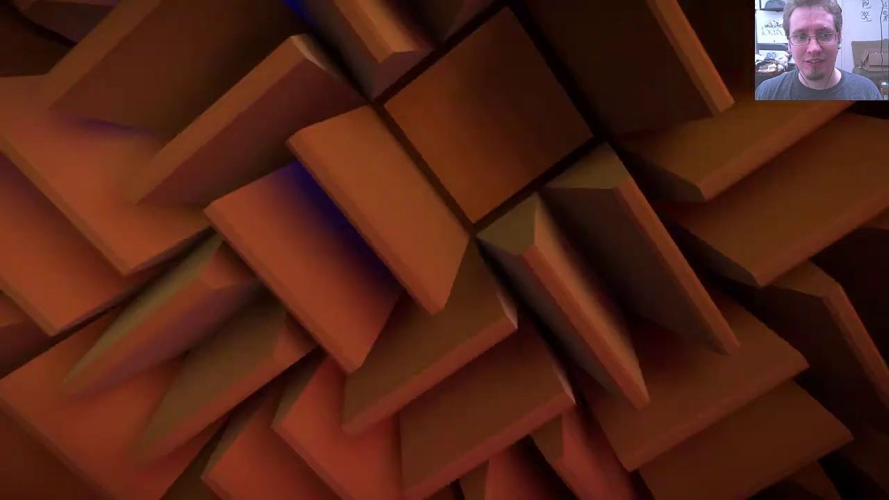
left_click(444, 250)
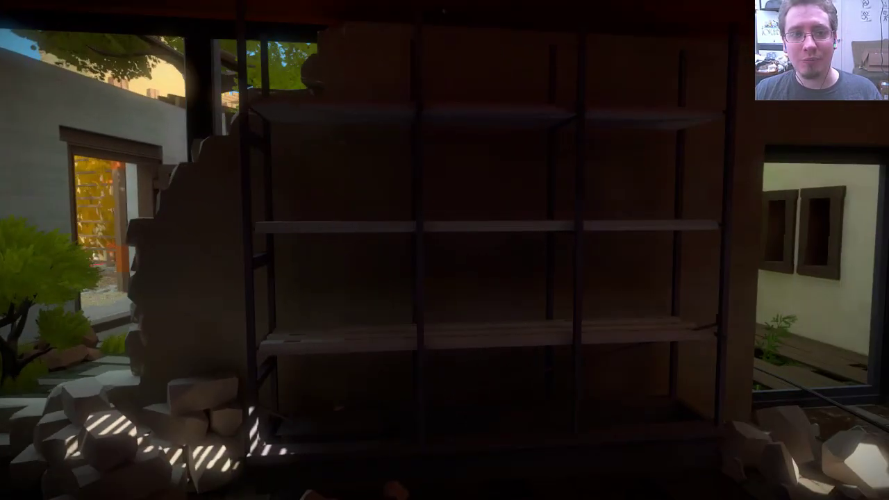
key("w")
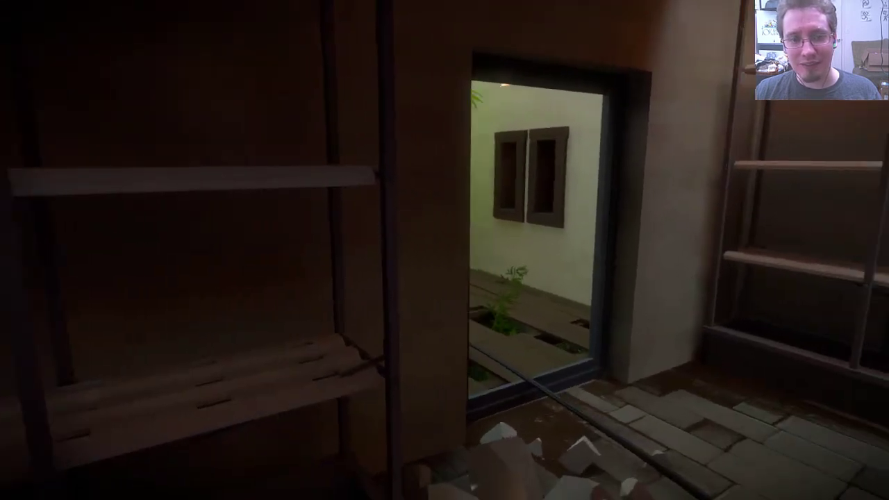
key("w")
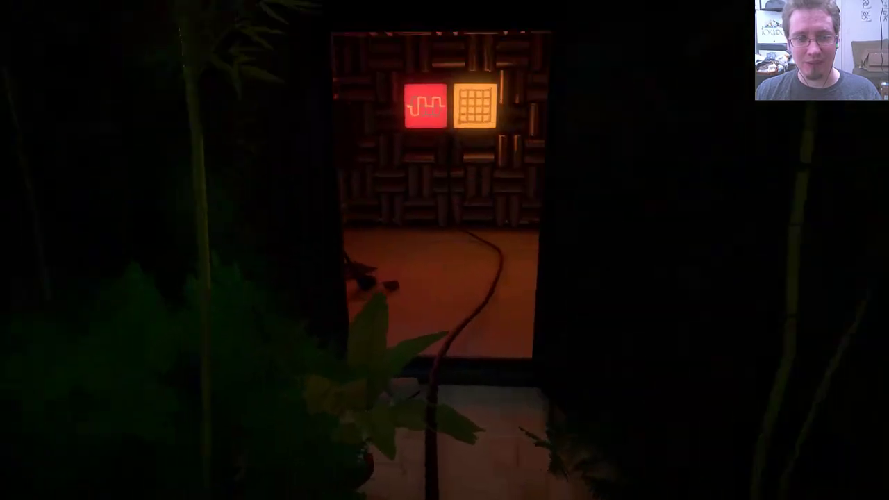
key("w")
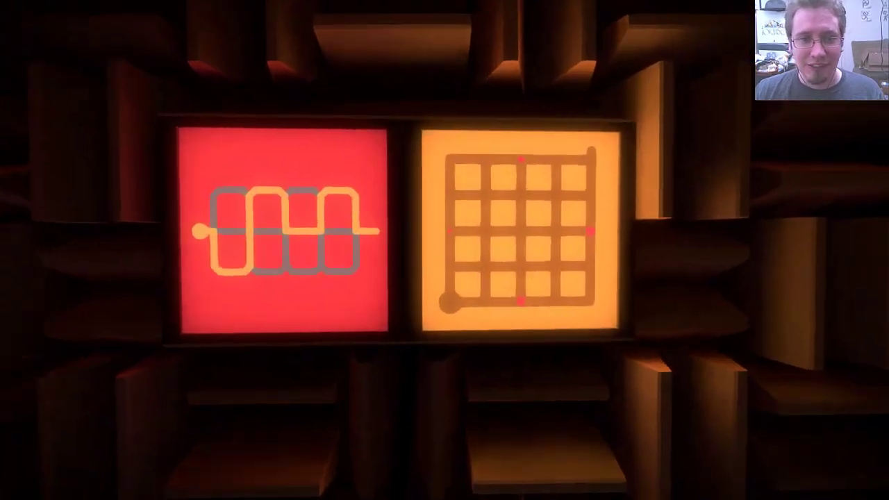
- Draw an orange grid line from the bottom-left circle to the top-right exit, which is rejected
left_click(445, 251)
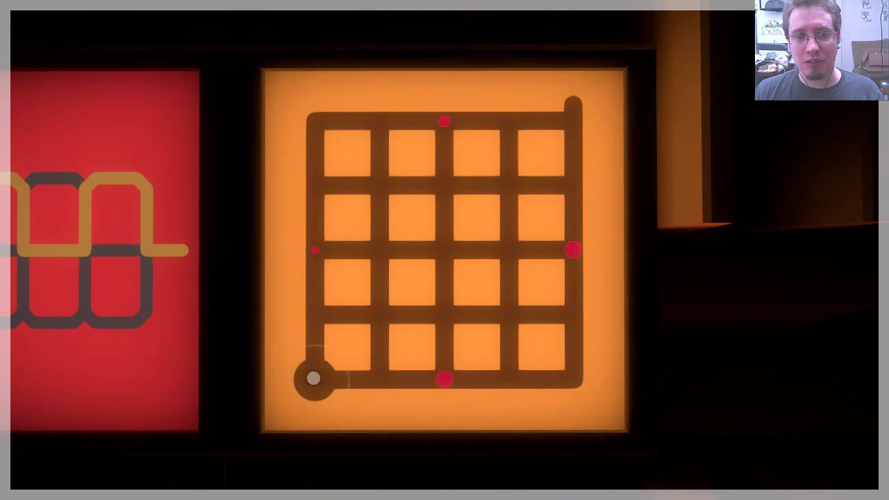
left_click(318, 377)
right_click(317, 377)
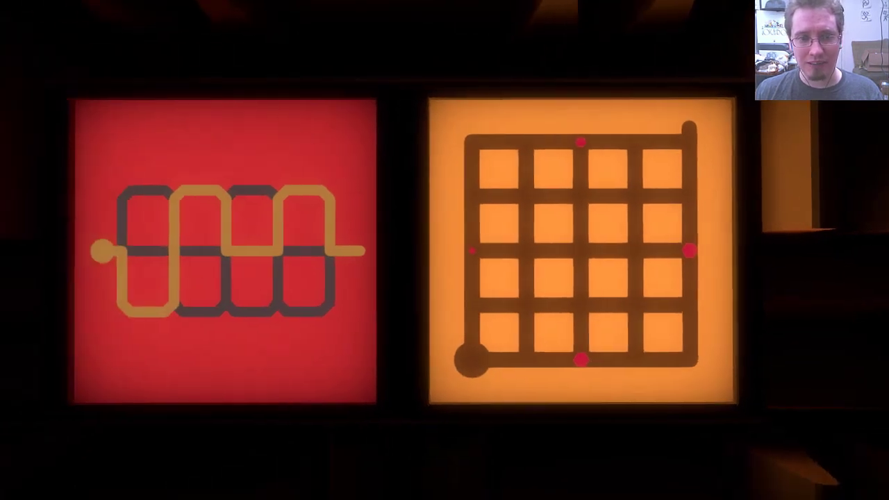
left_click(445, 250)
left_click(315, 379)
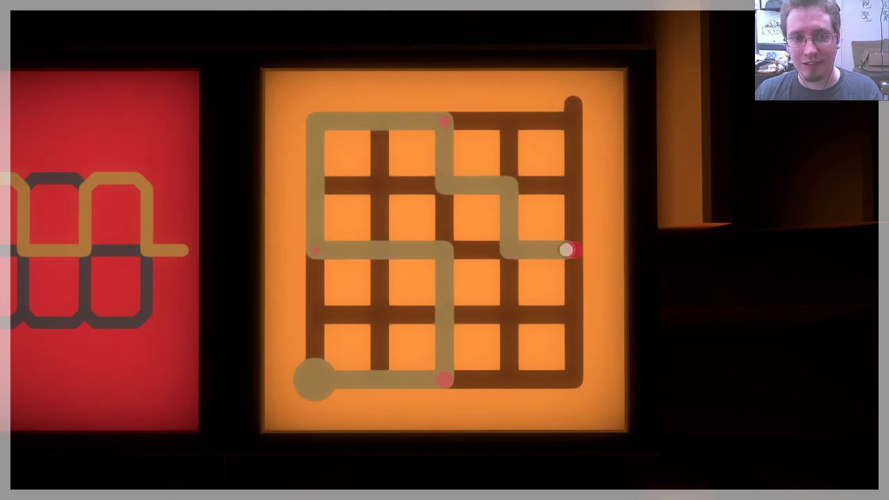
left_click(573, 101)
key("a")
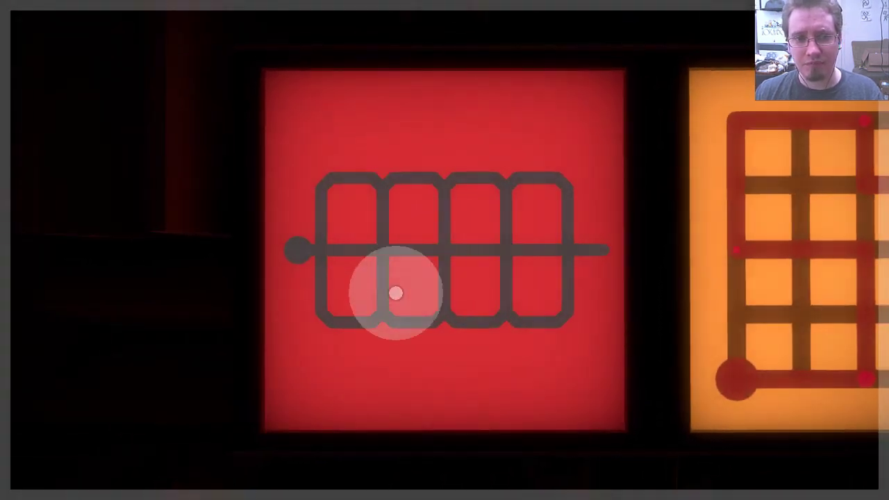
- Trace the red panel from its start node, then submit another rejected orange grid path
left_click(298, 250)
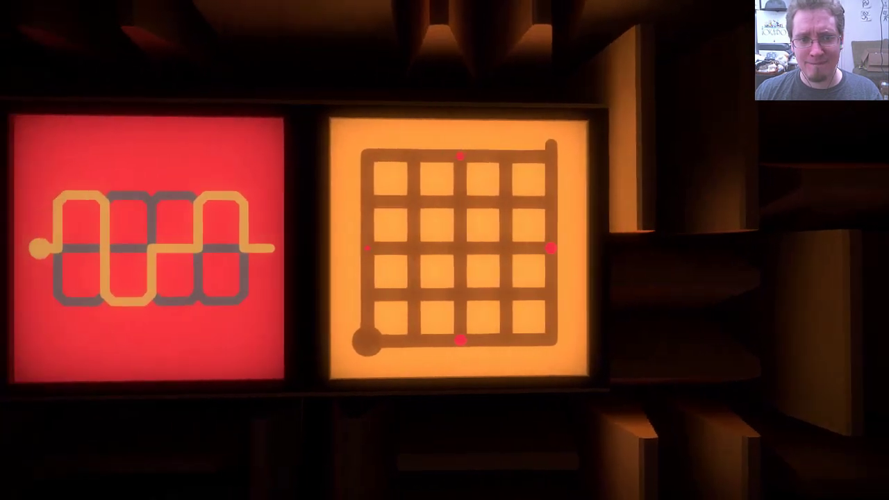
left_click(445, 250)
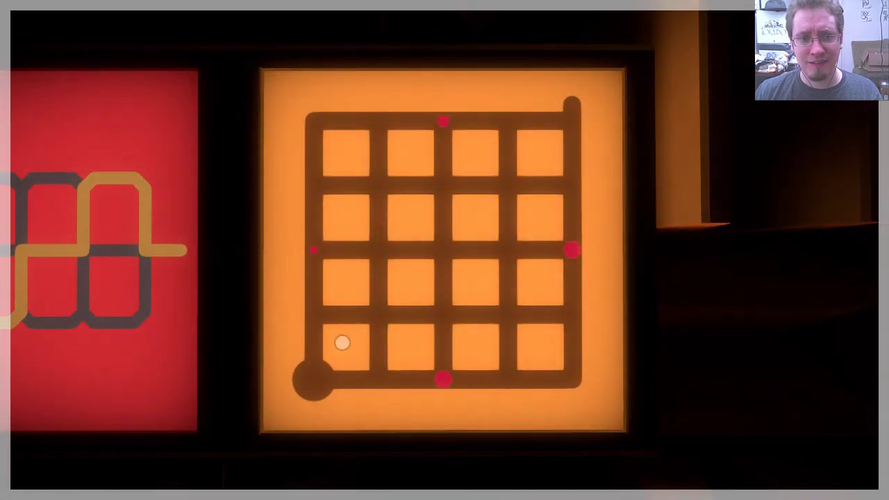
right_click(195, 407)
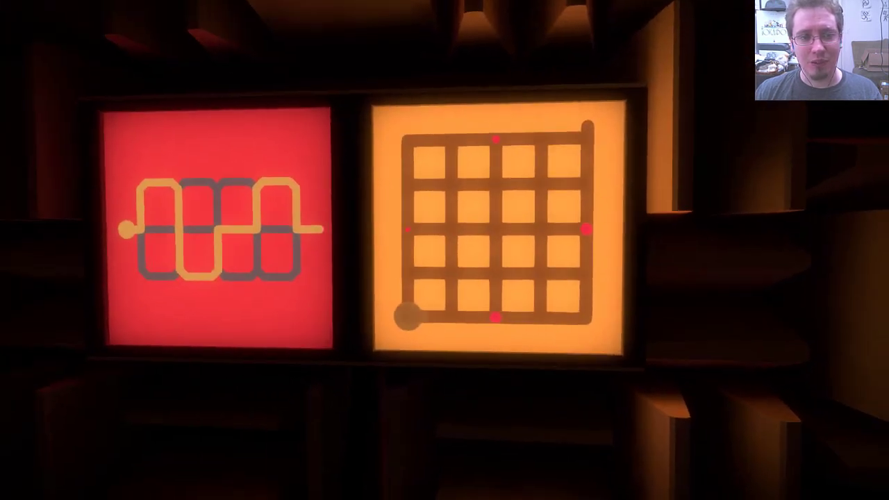
left_click(444, 250)
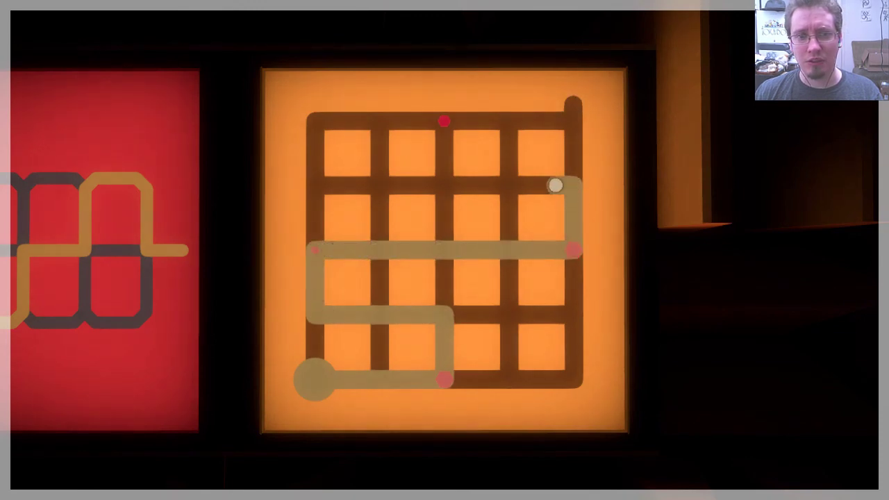
left_click(573, 104)
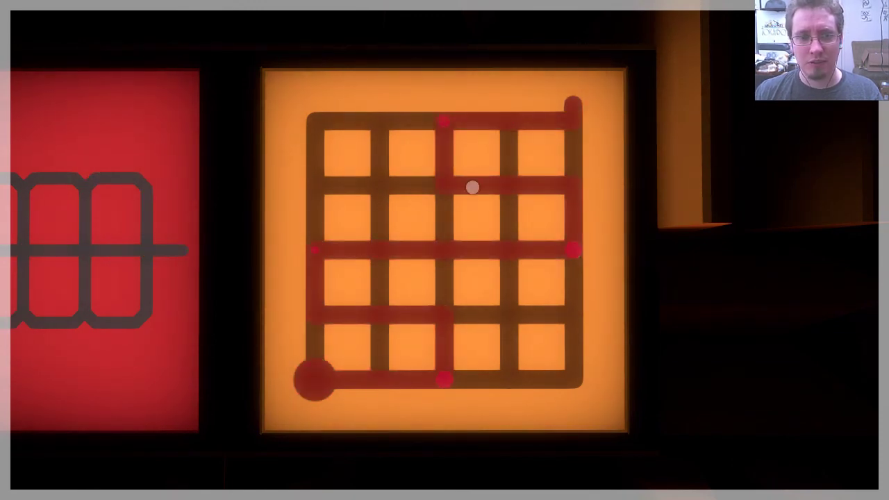
right_click(421, 232)
left_click(444, 250)
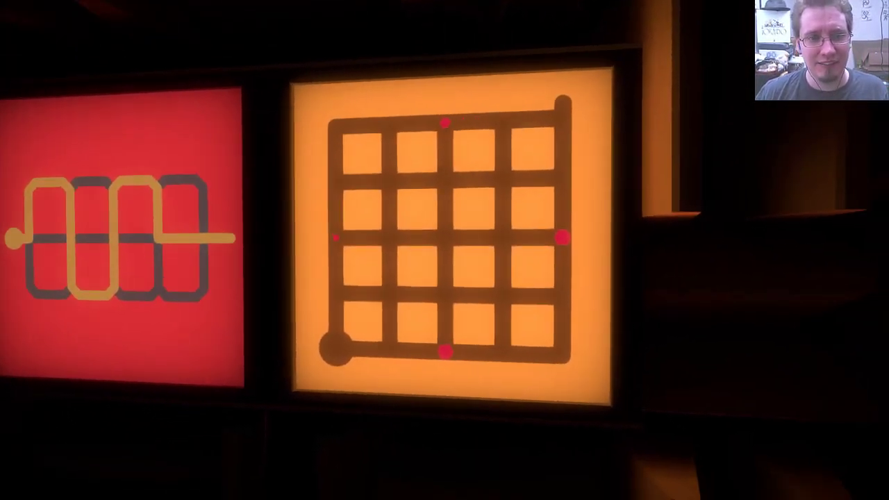
- Submit orange grid paths along the bottom edge and snaking through every row, both rejected
left_click(444, 250)
left_click(312, 375)
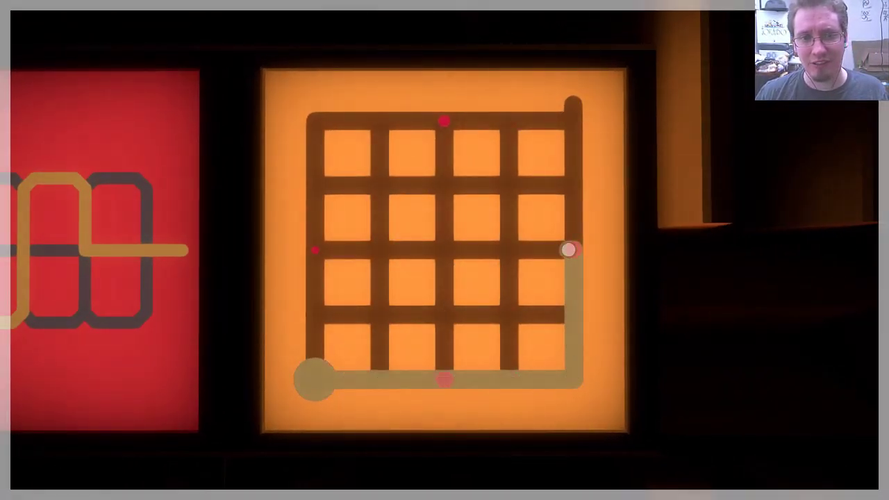
left_click(574, 103)
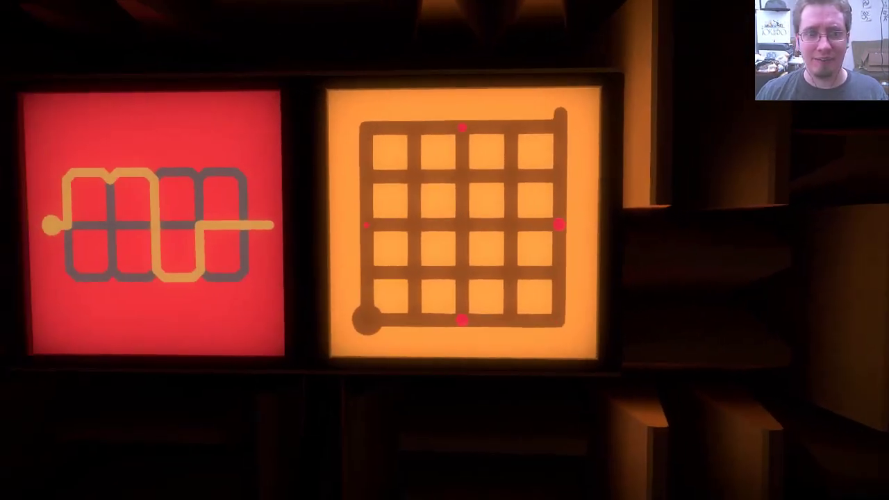
left_click(445, 250)
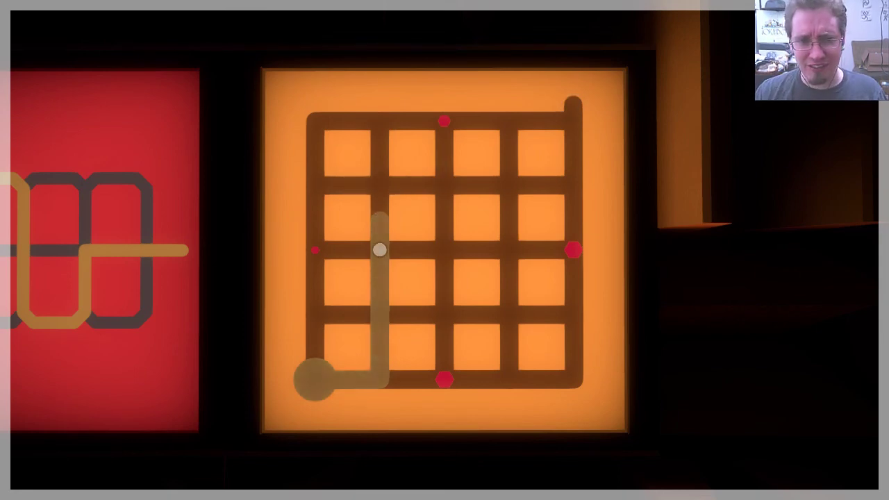
left_click(333, 379)
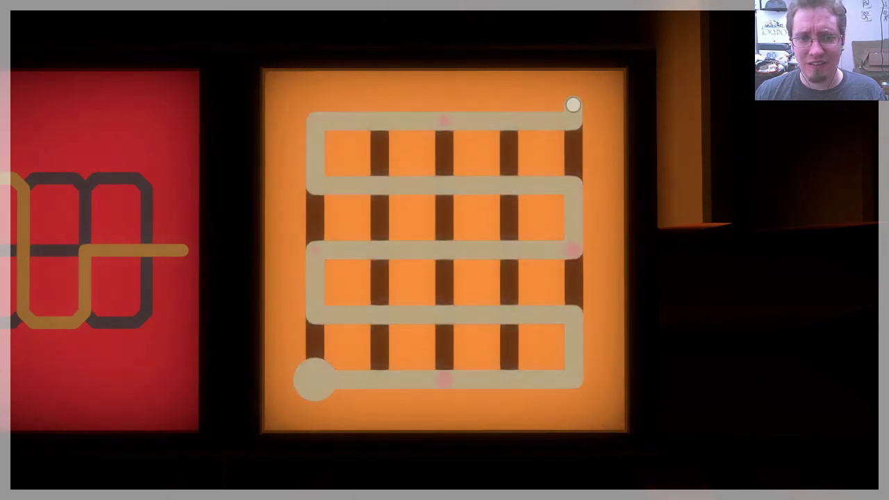
left_click(573, 104)
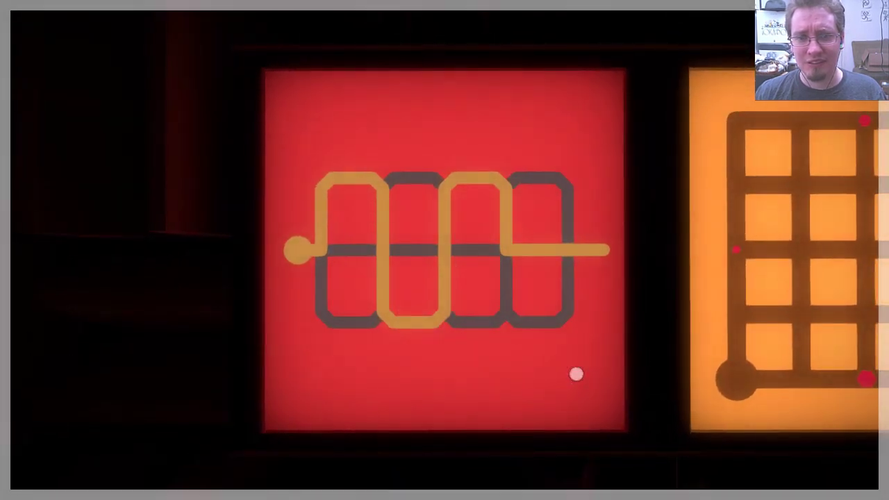
- Route a line along the bottom, left across the middle row and up to the exit
key("d")
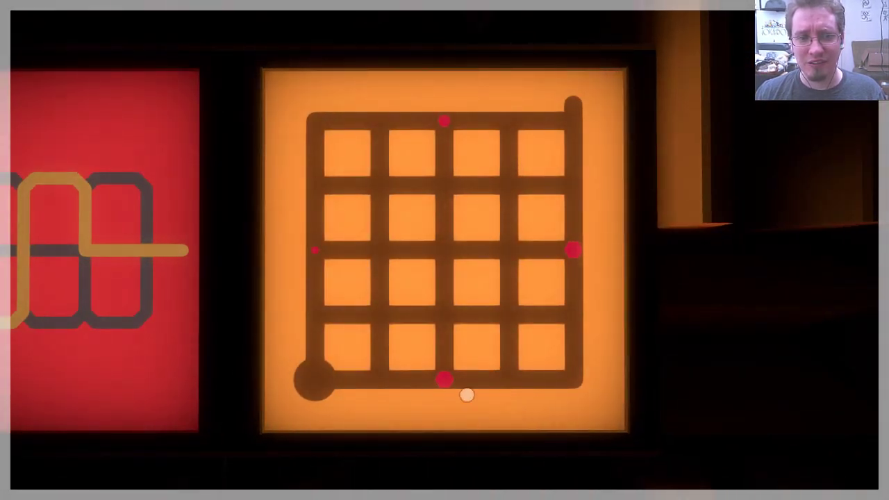
left_click(318, 379)
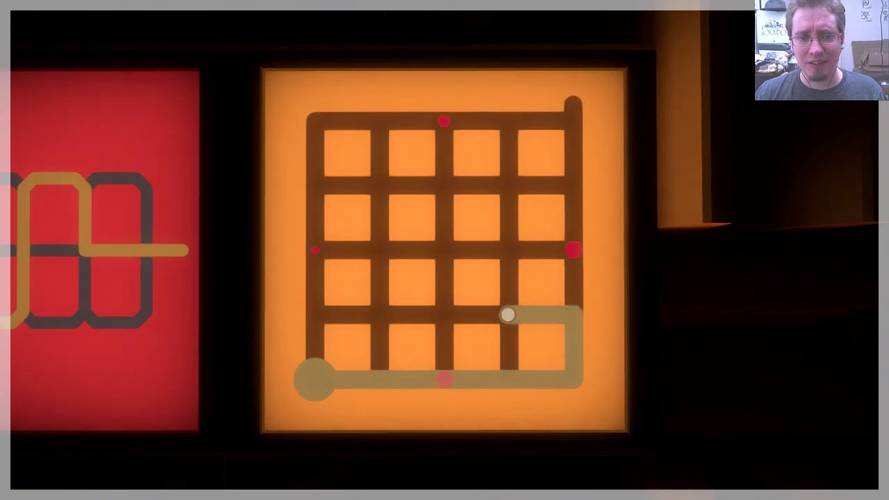
left_click_drag(502, 315, 315, 207)
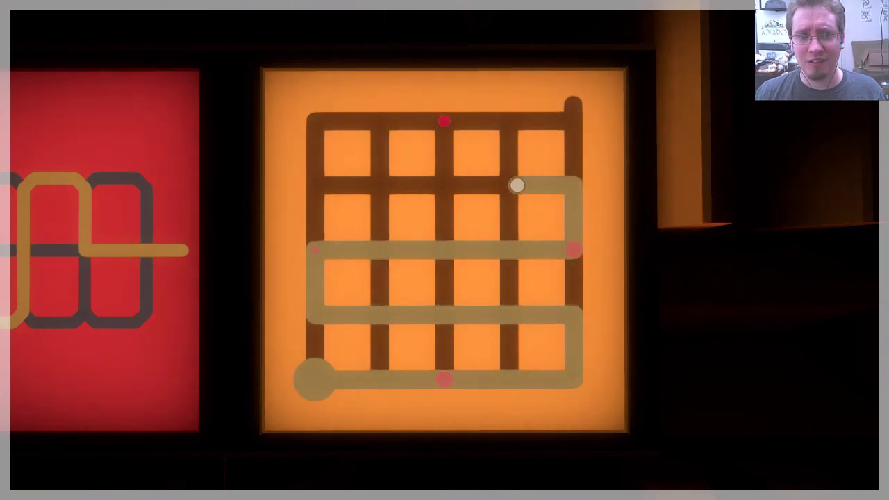
left_click_drag(414, 120, 573, 104)
right_click(559, 135)
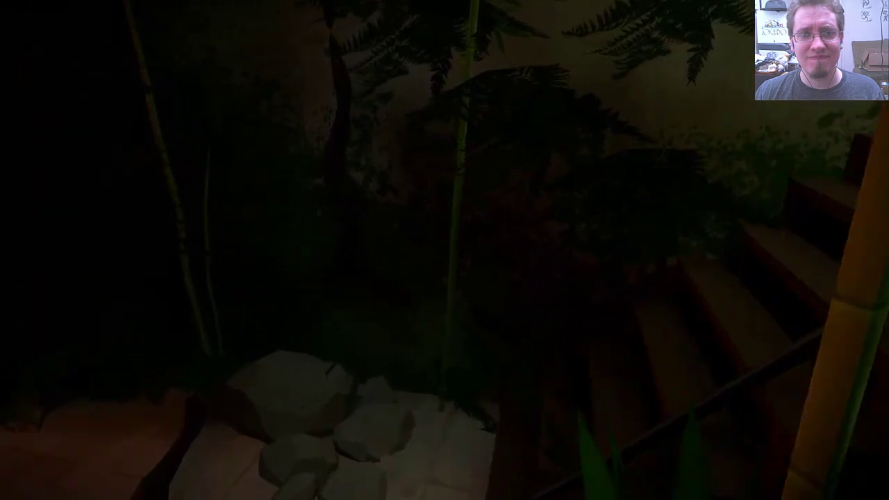
- Walk back across the anechoic room to the puzzle panels
key("w")
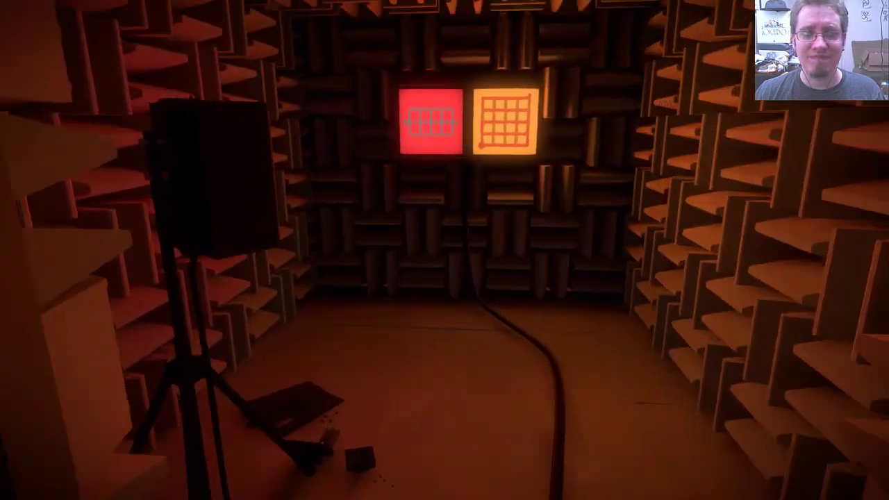
key("w")
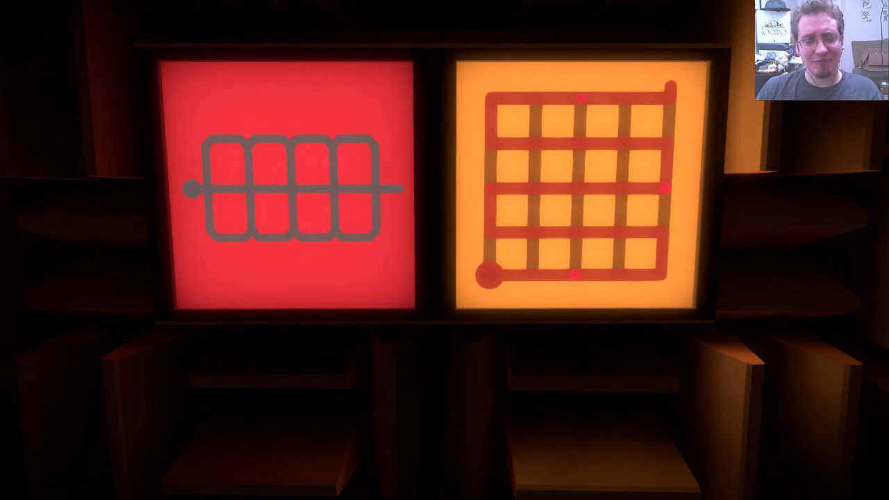
key("w")
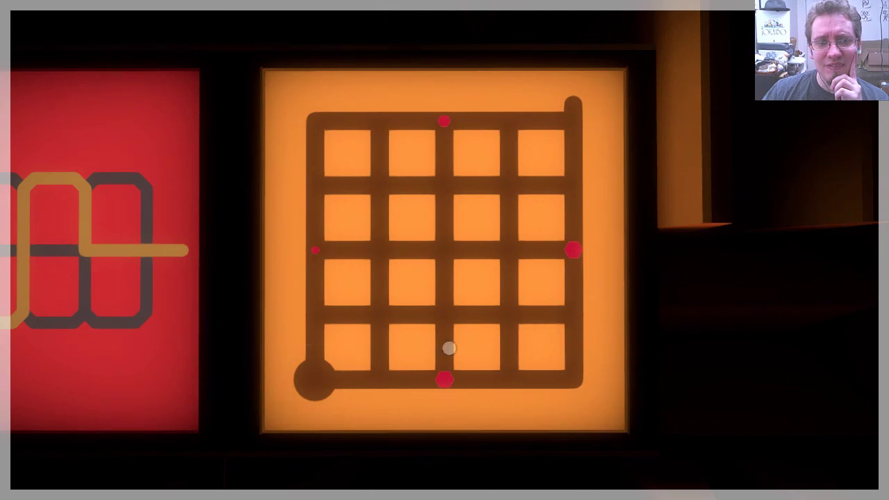
- Submit a column zigzag path on the orange grid, then redraw the red panel's line
left_click(315, 379)
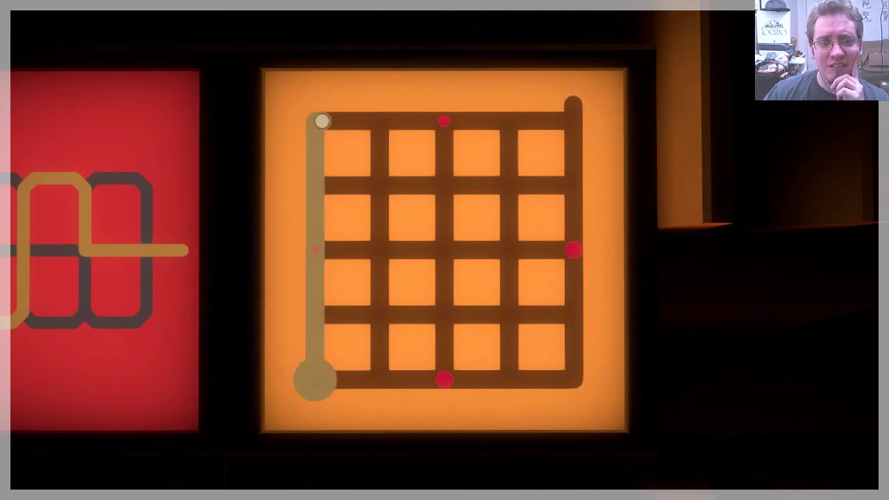
left_click(574, 103)
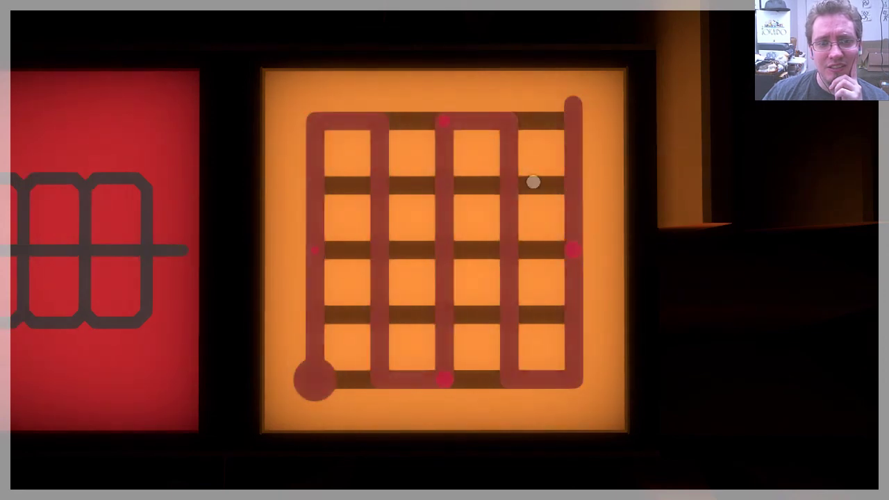
key("a")
left_click(287, 259)
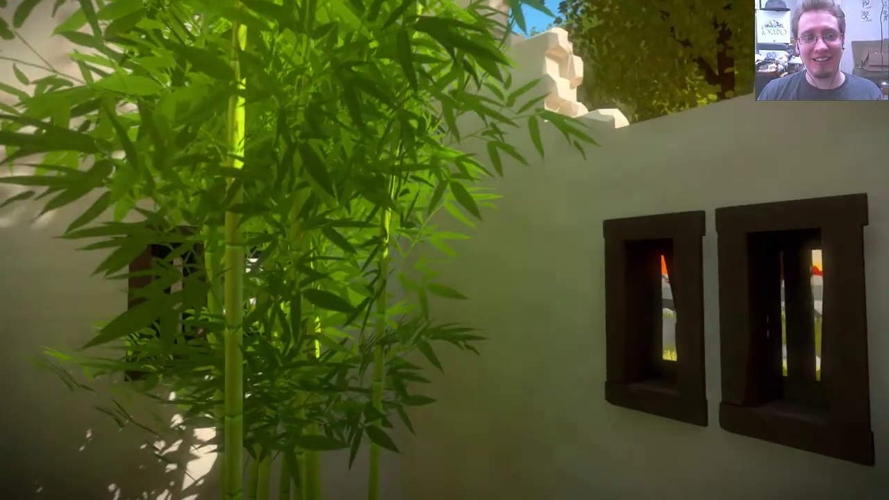
- Walk past the bamboo by the wall and back into the room to the orange grid
key("w")
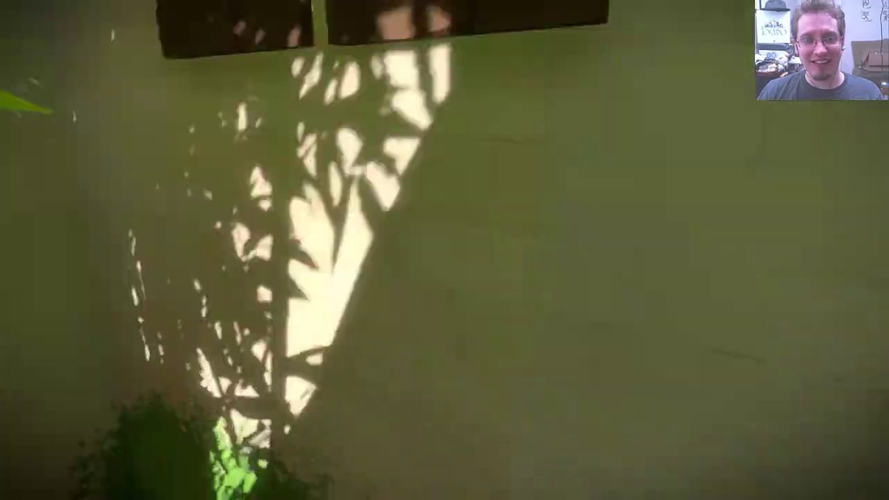
key("w")
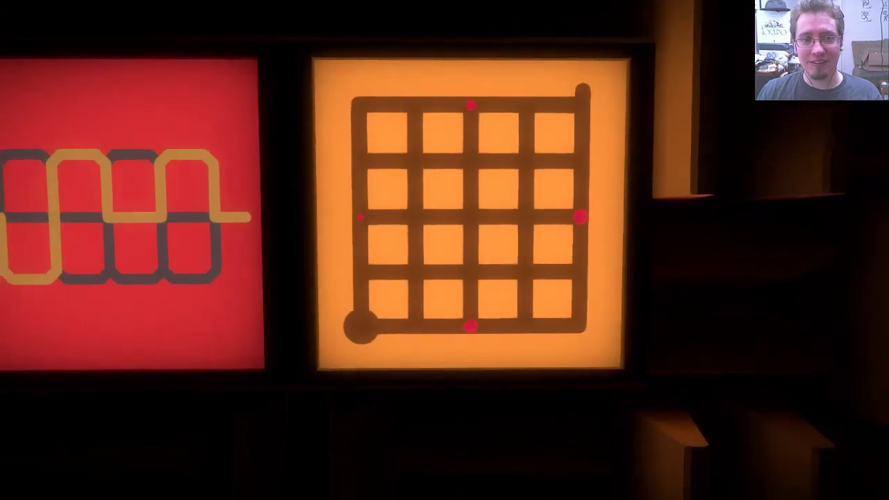
- Attempt another orange grid path, leave the puzzle and turn toward the red panel
left_click(394, 239)
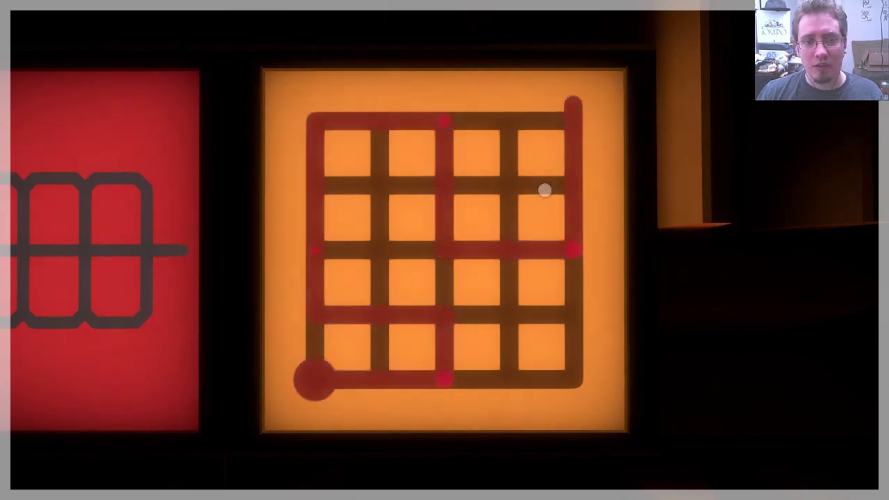
right_click(422, 296)
left_click(444, 250)
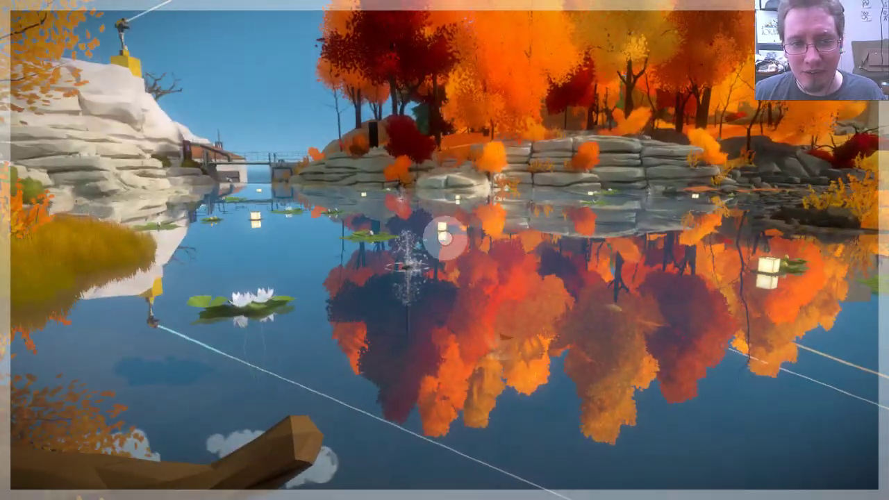
- Exit puzzle mode facing the pond and head through the autumn woods to the dark pillar
right_click(443, 236)
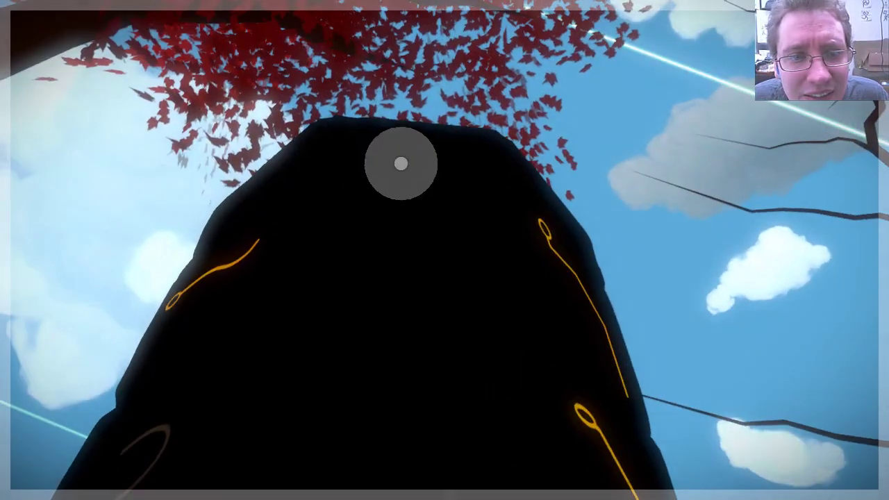
- Back away from the black pillar, inspect its other face, then leave puzzle mode
right_click(401, 161)
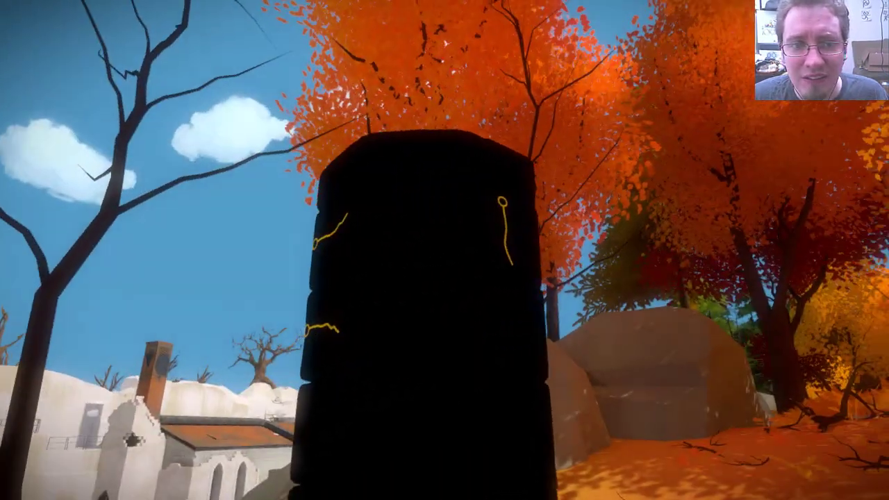
left_click(444, 250)
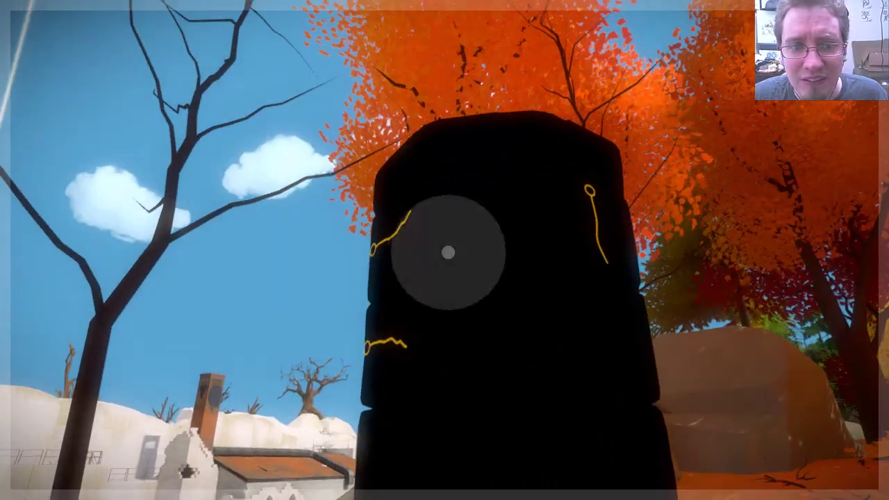
right_click(490, 184)
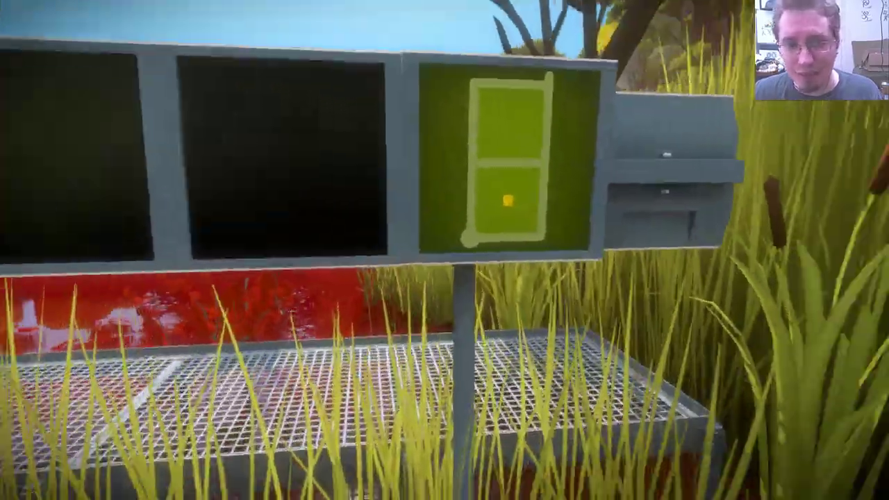
- Trace the green marsh panel's line around the Tetris piece to the top-right exit
left_click(444, 250)
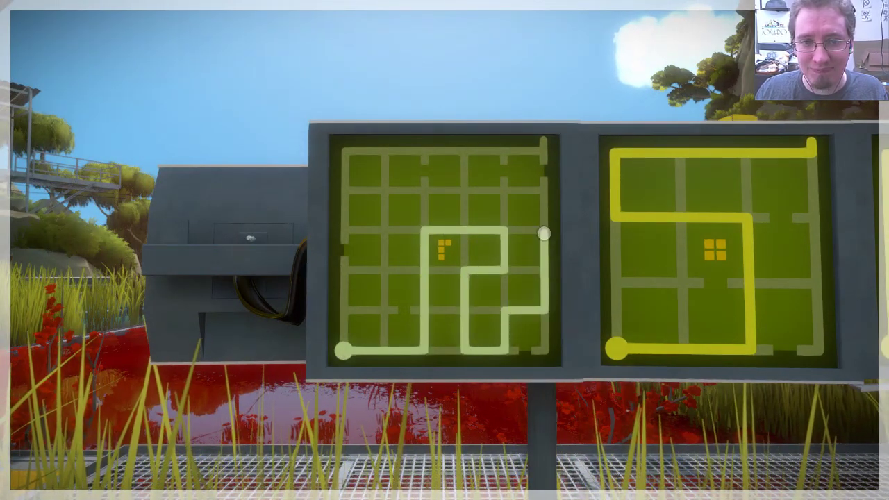
left_click(544, 142)
right_click(544, 143)
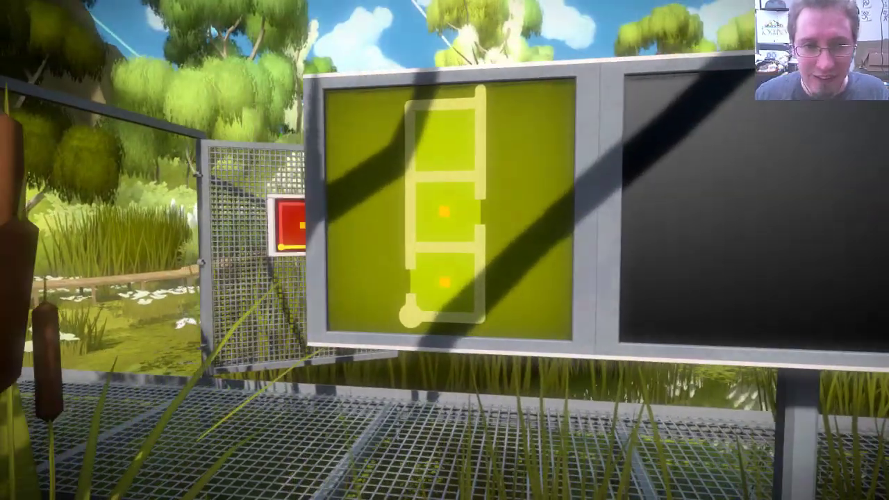
- Solve the first yellow Tetris panels, including the two-dot and L-shaped piece panels
left_click(444, 250)
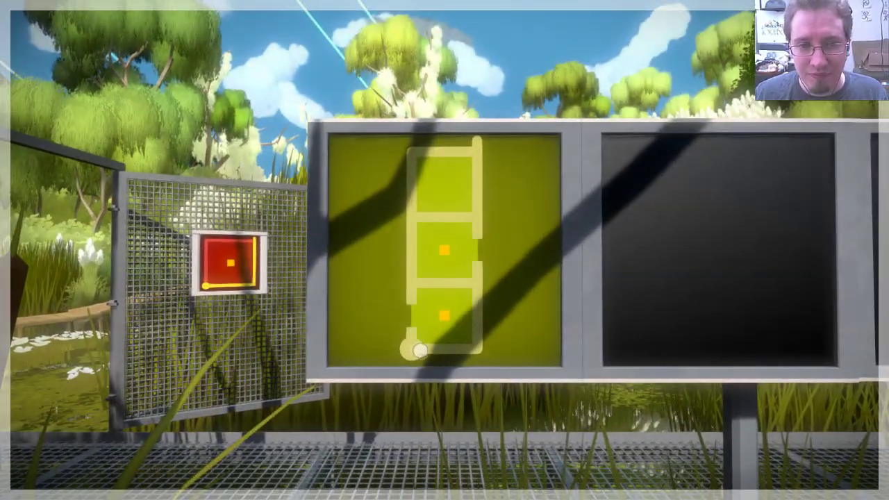
left_click(417, 351)
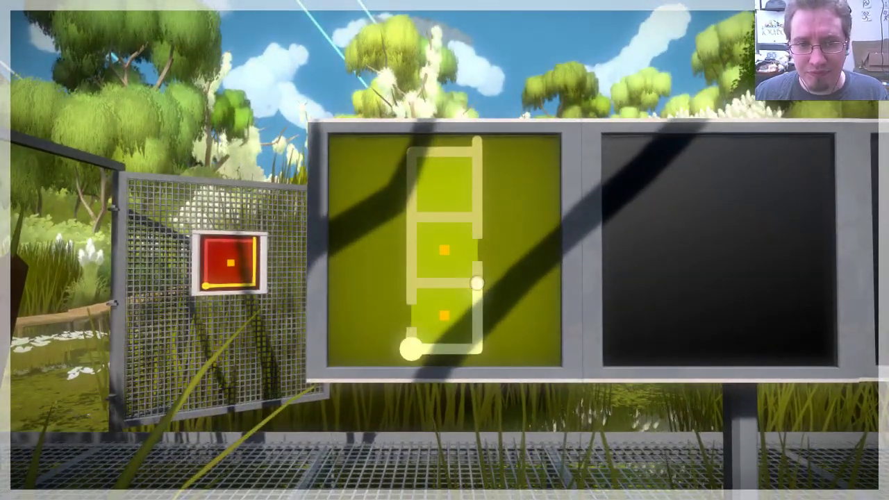
left_click(478, 141)
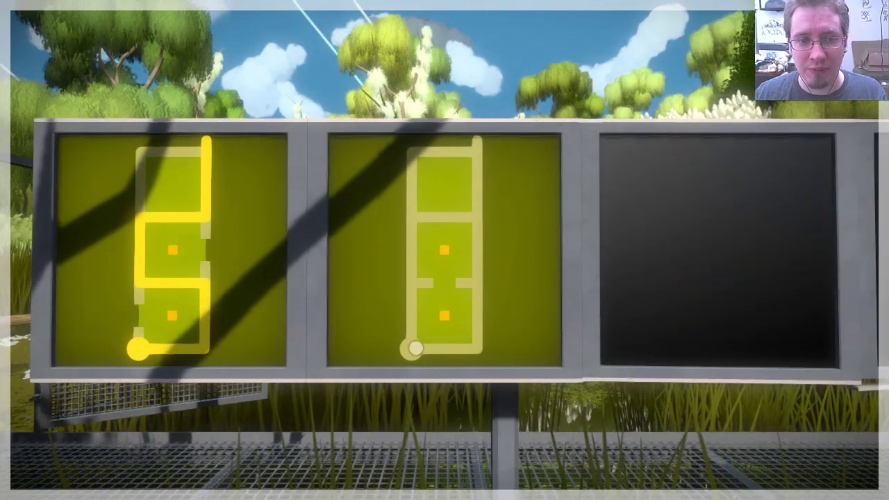
left_click(415, 348)
left_click(477, 141)
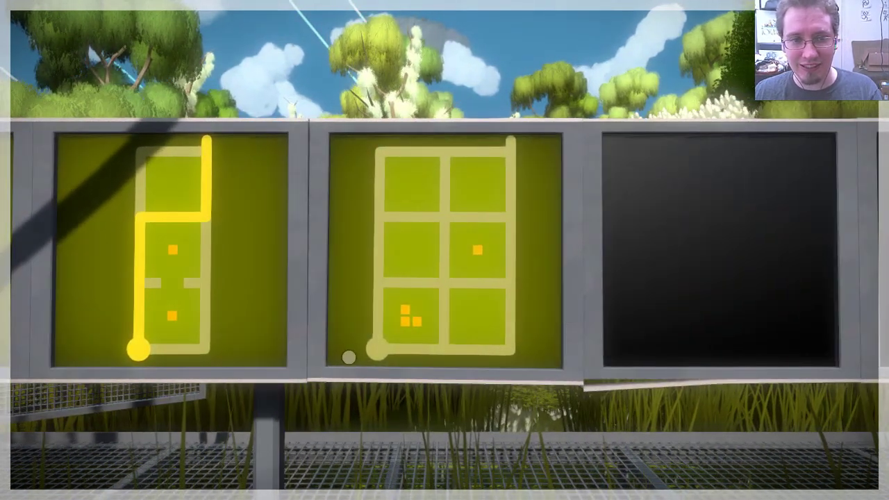
left_click(377, 349)
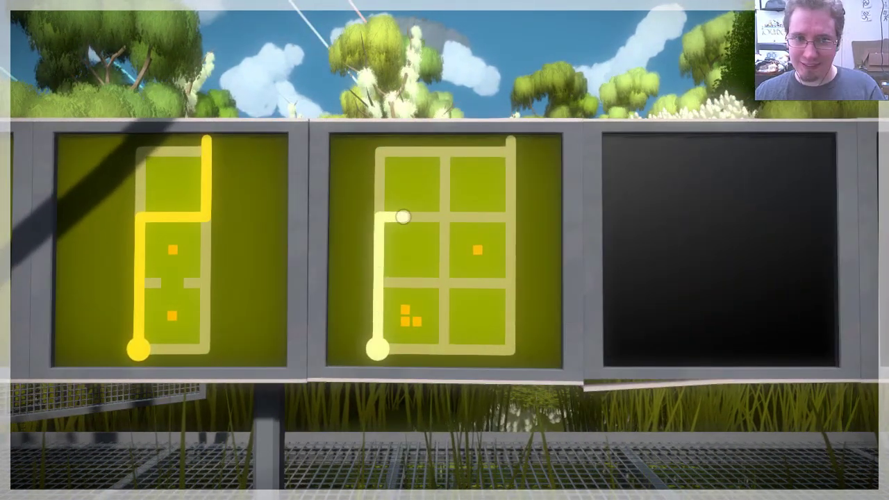
left_click(510, 141)
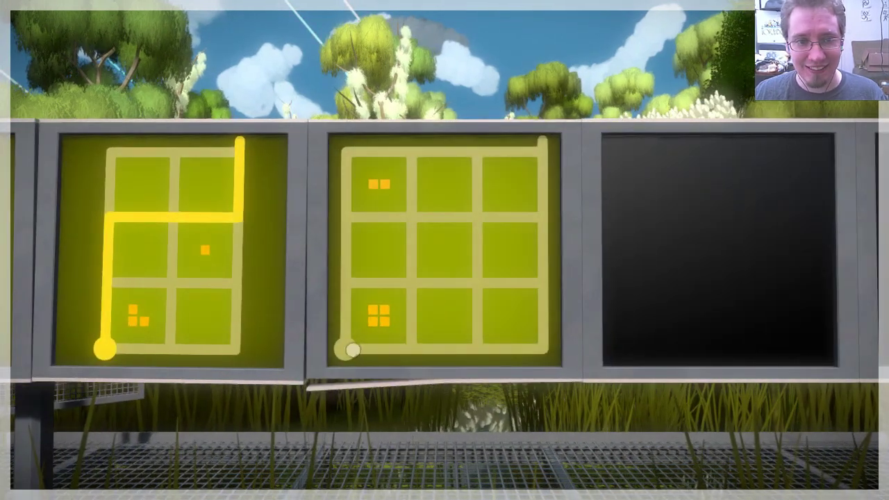
left_click(353, 349)
left_click(542, 141)
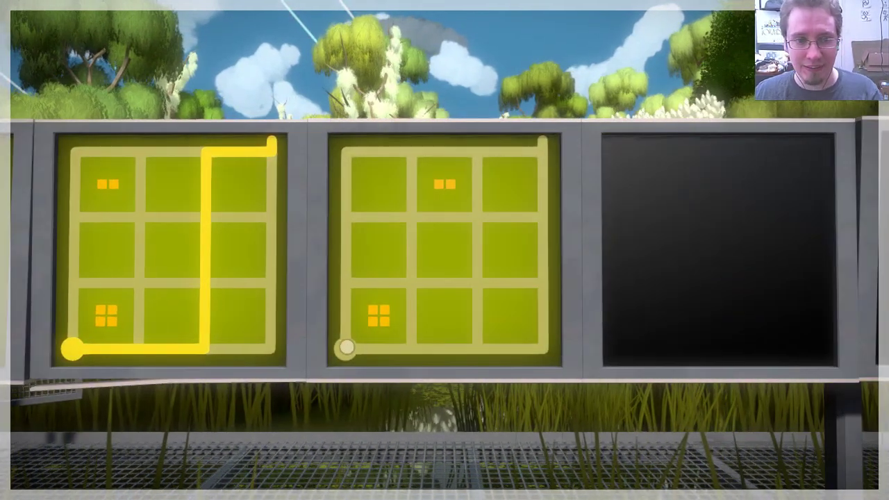
- Solve the remaining yellow panels with lines to the top-right exit, then step onto the walkway
left_click(345, 349)
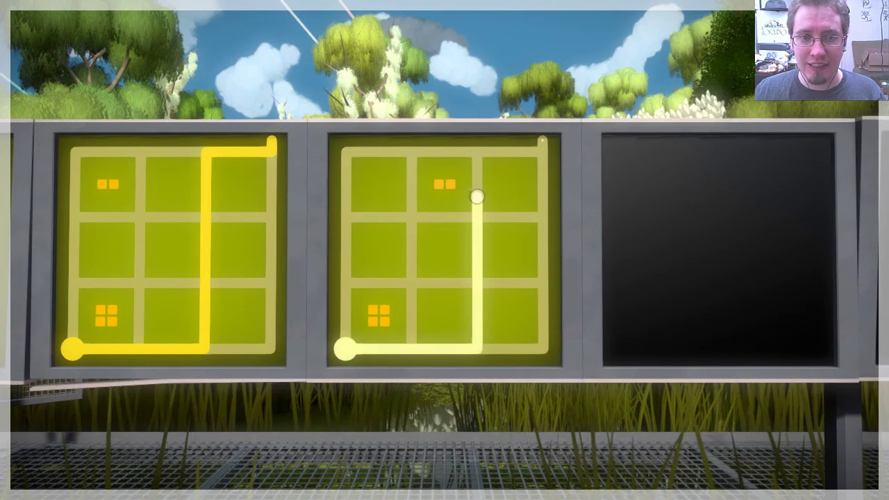
left_click(542, 142)
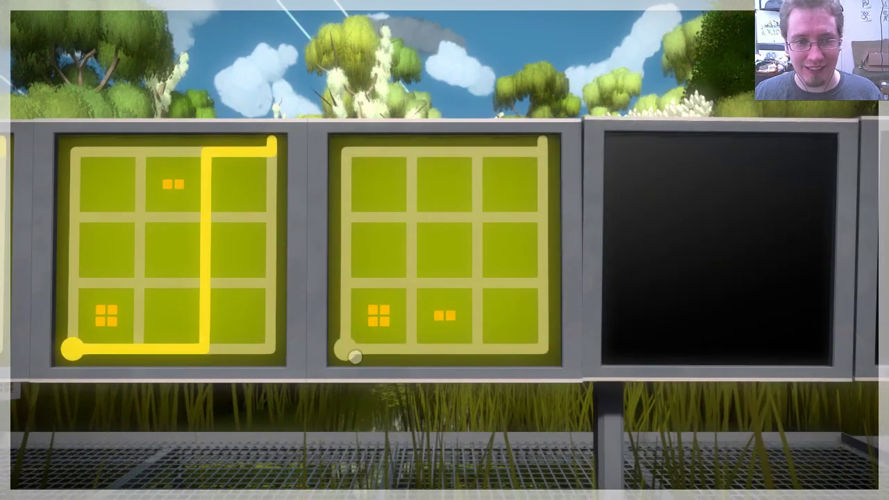
left_click(351, 356)
left_click(543, 142)
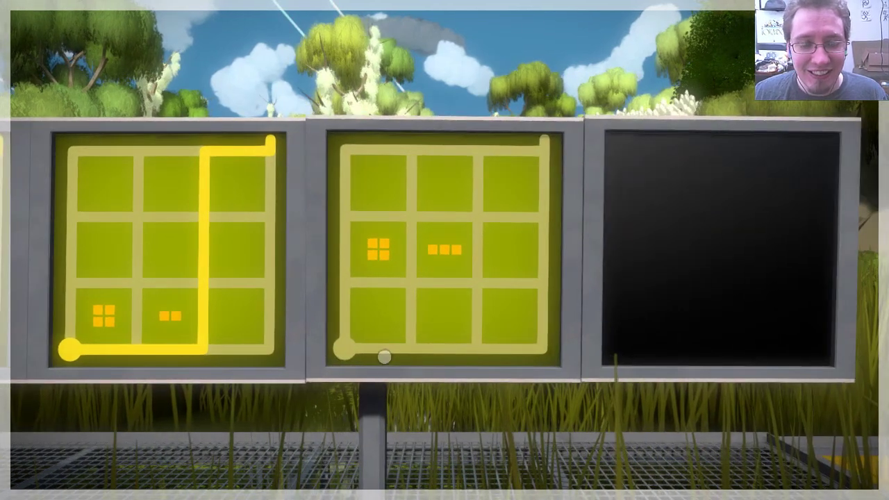
left_click(344, 349)
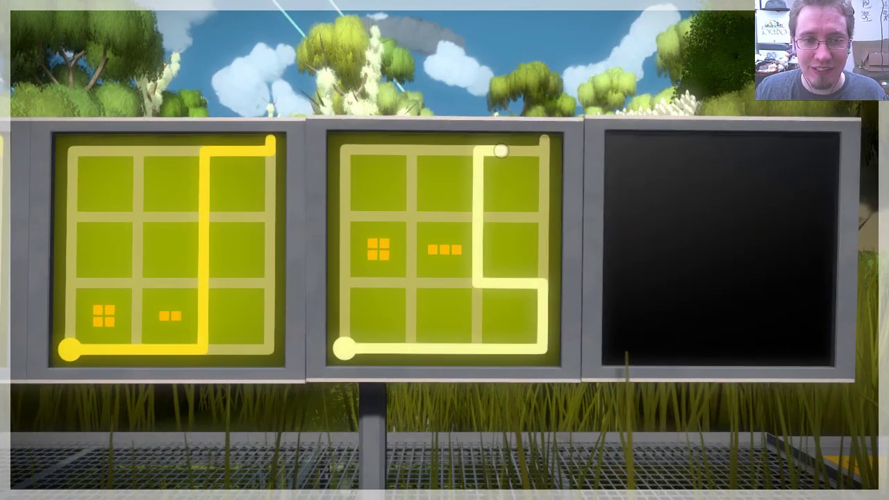
left_click(544, 142)
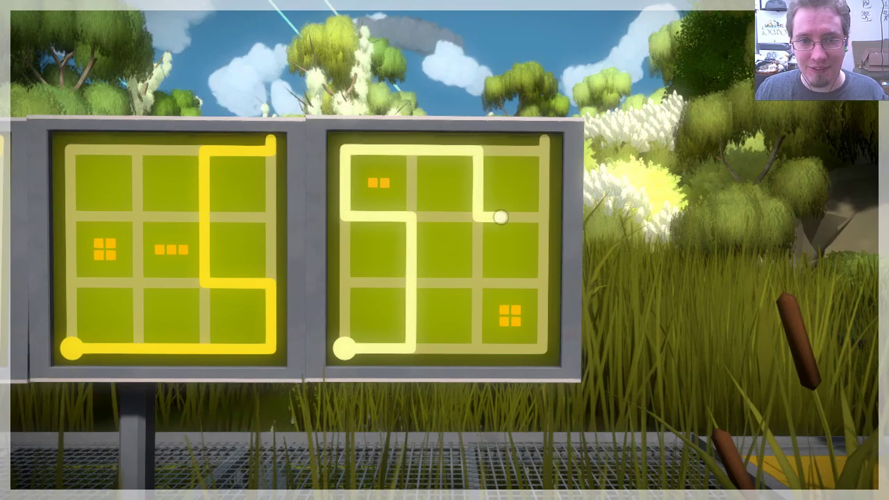
left_click(544, 142)
right_click(544, 142)
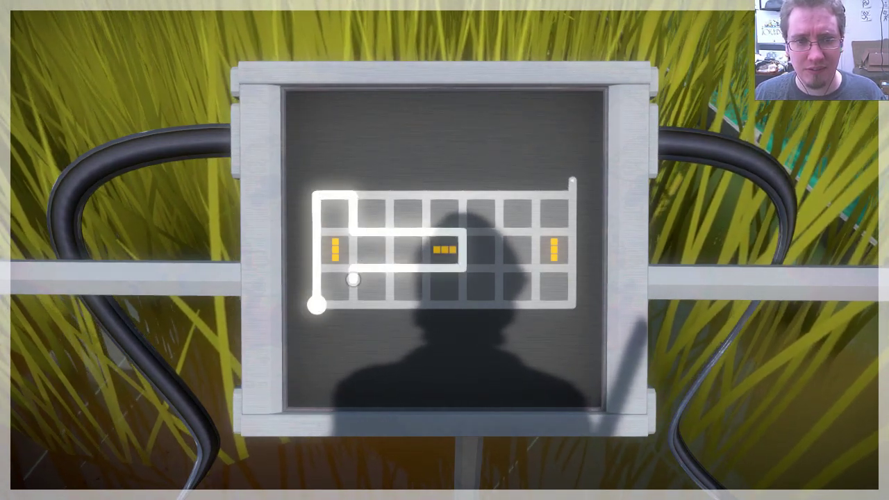
- Trace the dark panel's line from its start node to the exit, succeeding on a retry
left_click(571, 182)
right_click(571, 182)
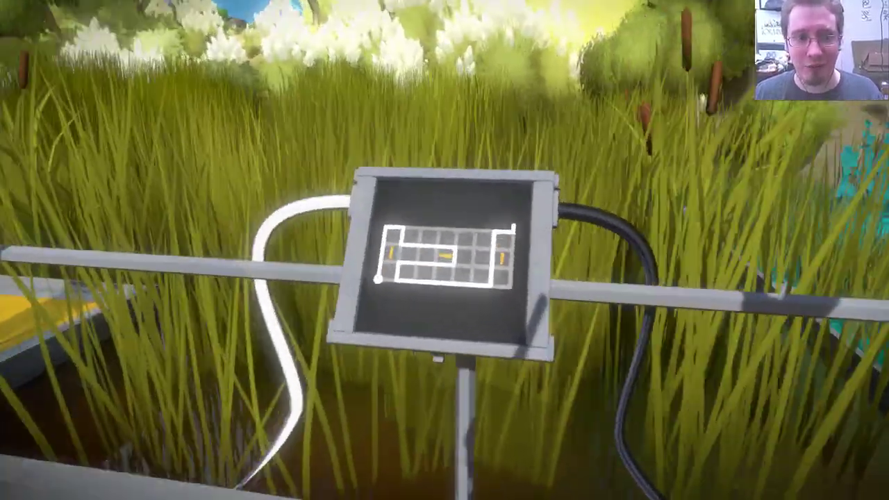
left_click(444, 250)
left_click(316, 305)
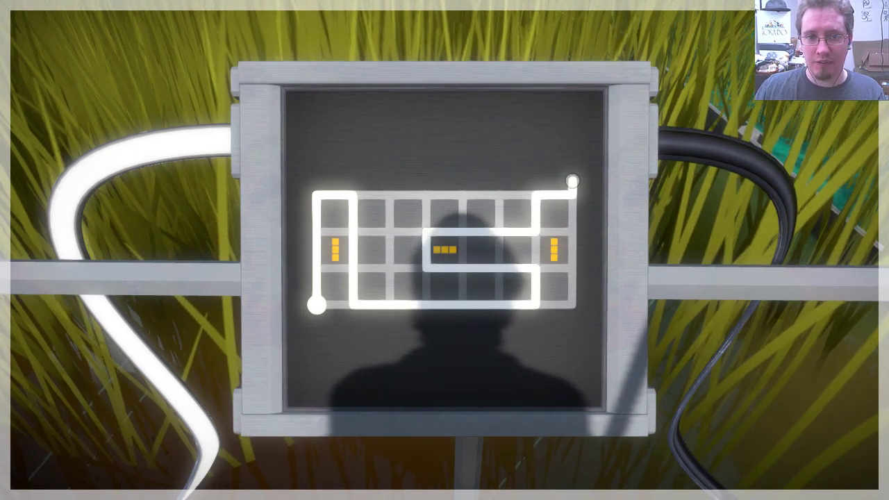
left_click(576, 179)
right_click(599, 165)
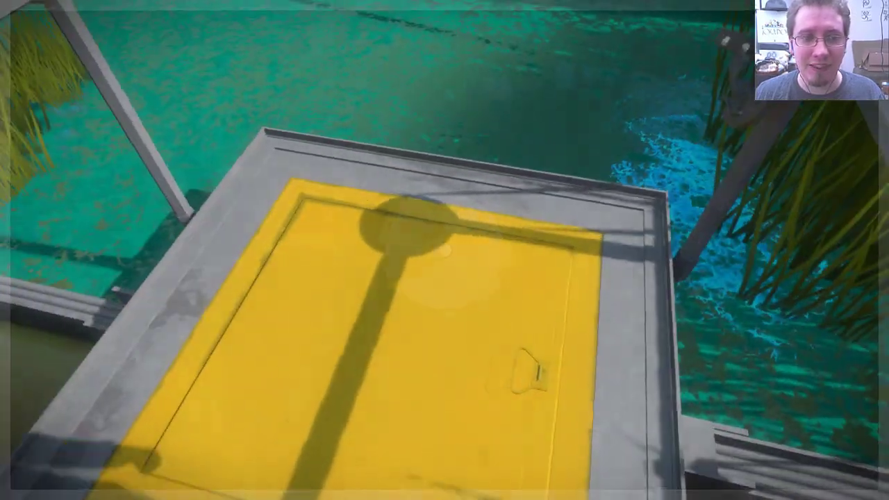
- Draw an alternate solution path to the dark panel's exit
left_click(445, 250)
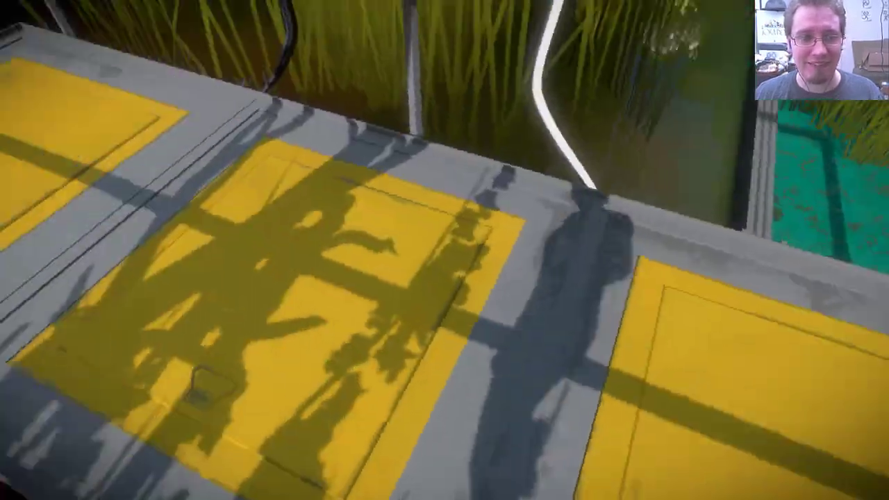
left_click(416, 243)
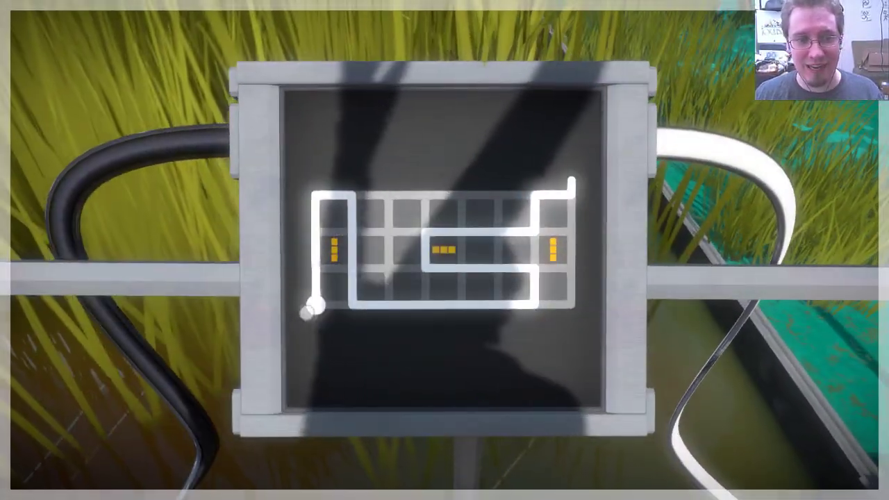
left_click(312, 306)
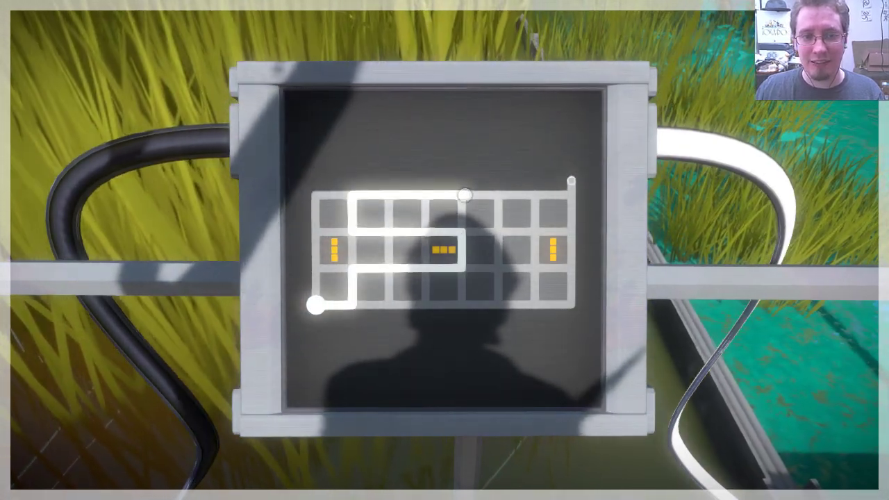
left_click(571, 185)
- Walk onto the yellow hatch, try tracing its shadow line, then abandon it
right_click(444, 250)
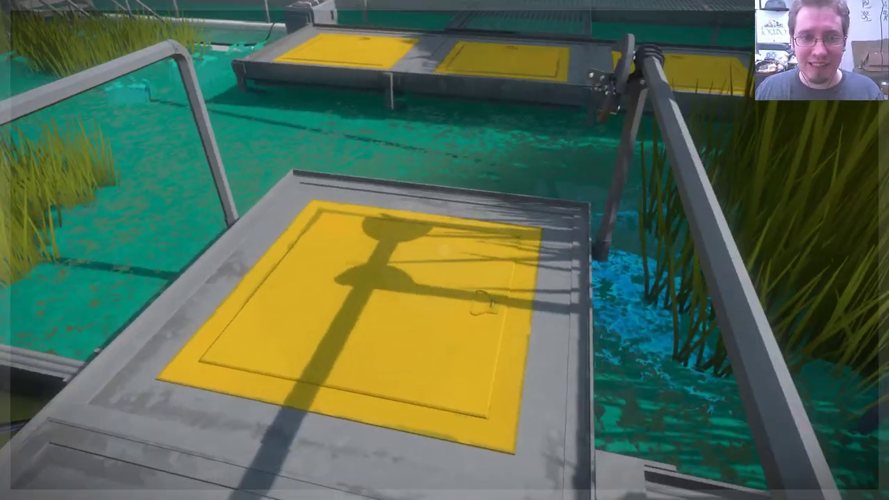
left_click(432, 234)
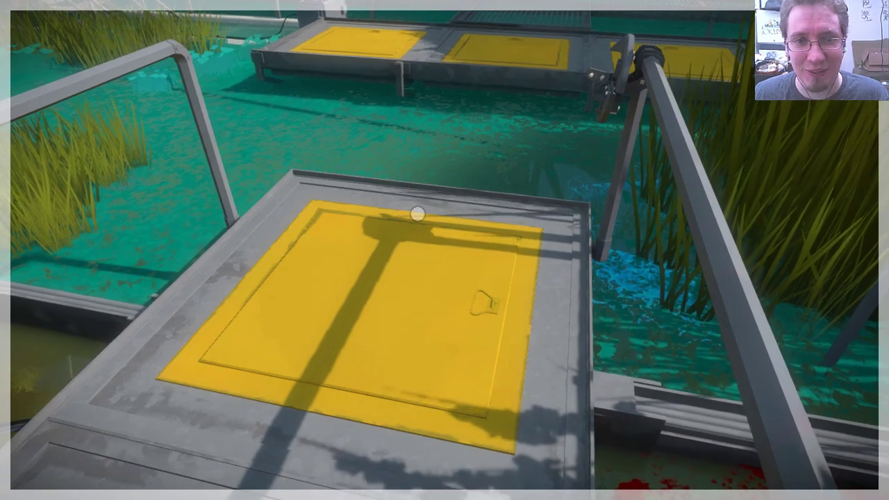
key("w")
left_click(461, 214)
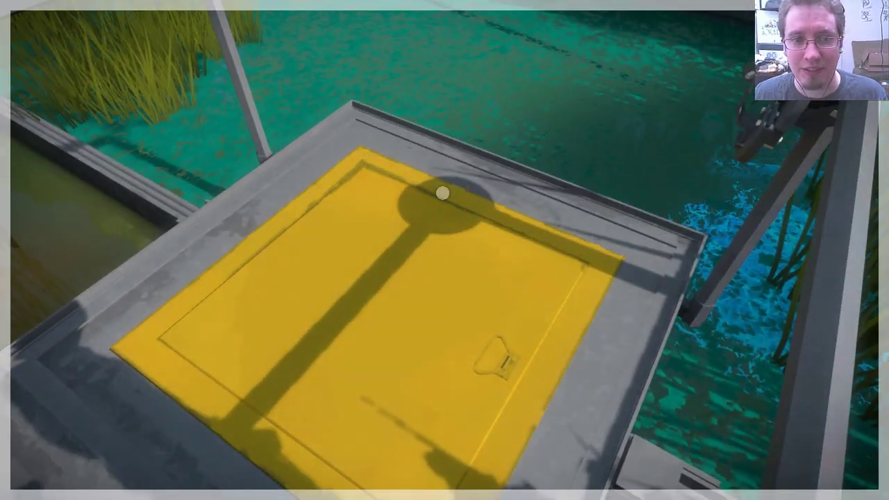
left_click(460, 214)
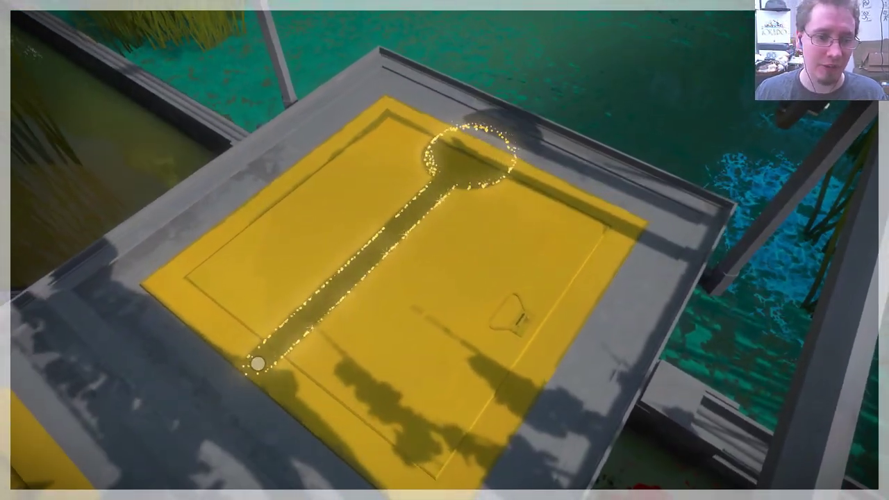
left_click(270, 355)
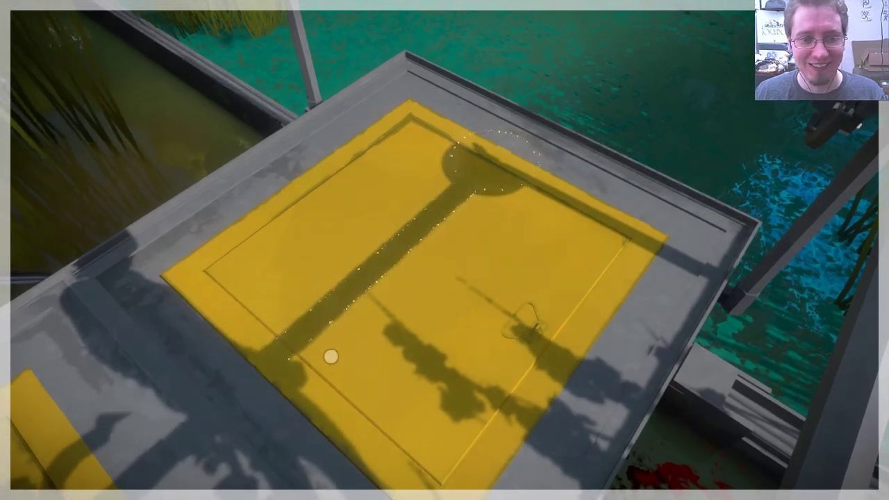
- Face the wall panel again and draw a new path along its top edge
right_click(315, 357)
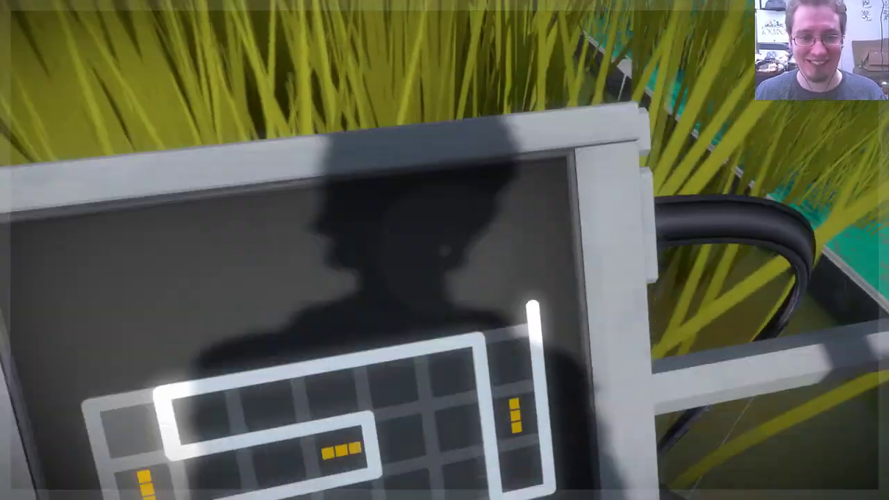
left_click(445, 250)
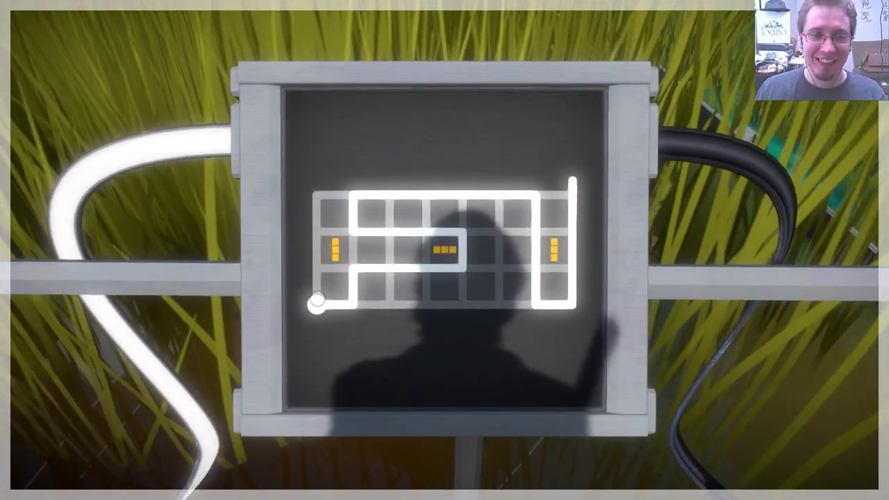
left_click(316, 304)
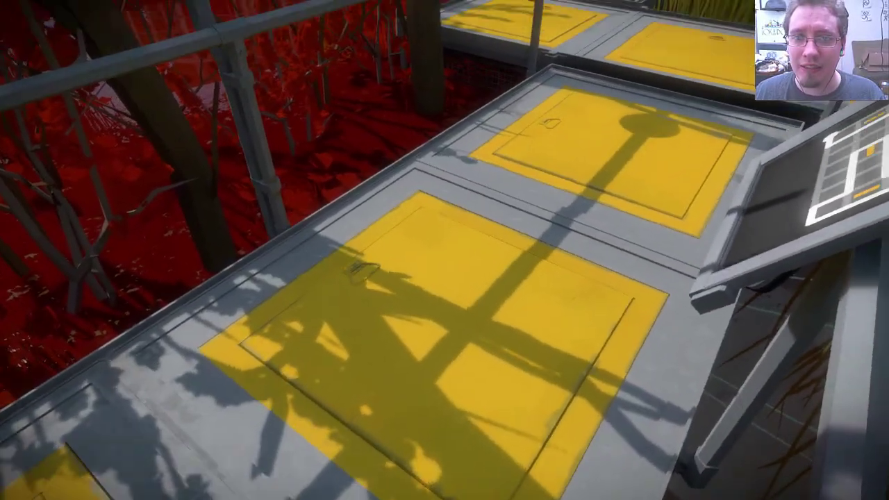
- Trace a hatch shadow line and cancel, then follow another shadow across two hatches
left_click(445, 250)
left_click(532, 234)
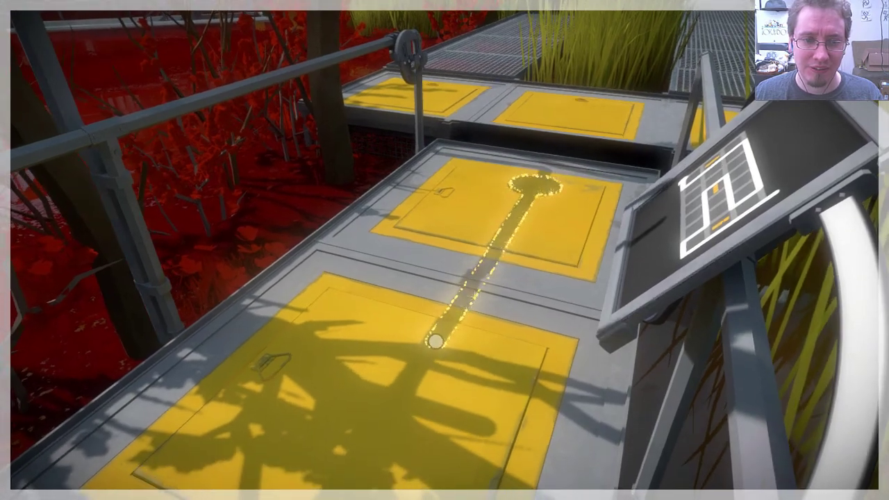
right_click(433, 339)
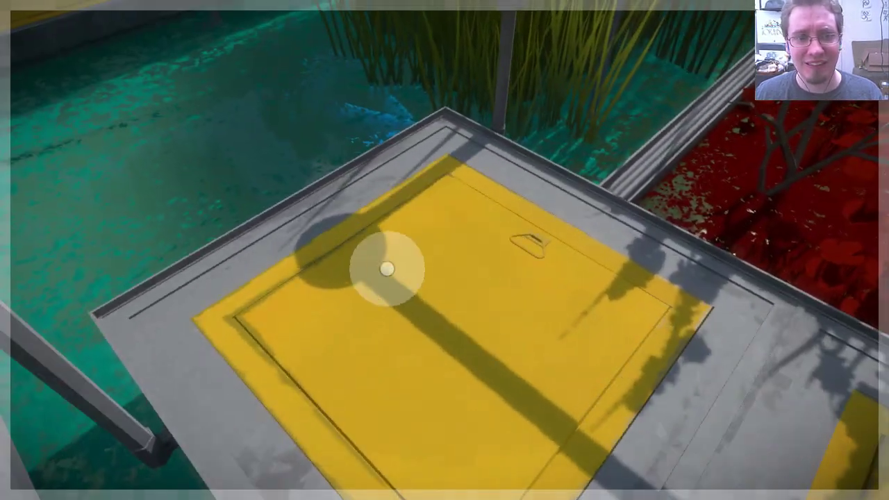
left_click(369, 264)
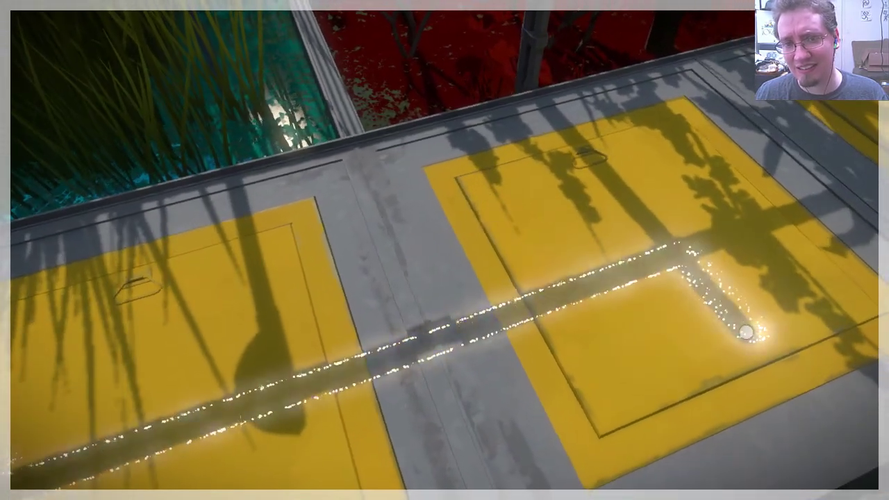
left_click(742, 332)
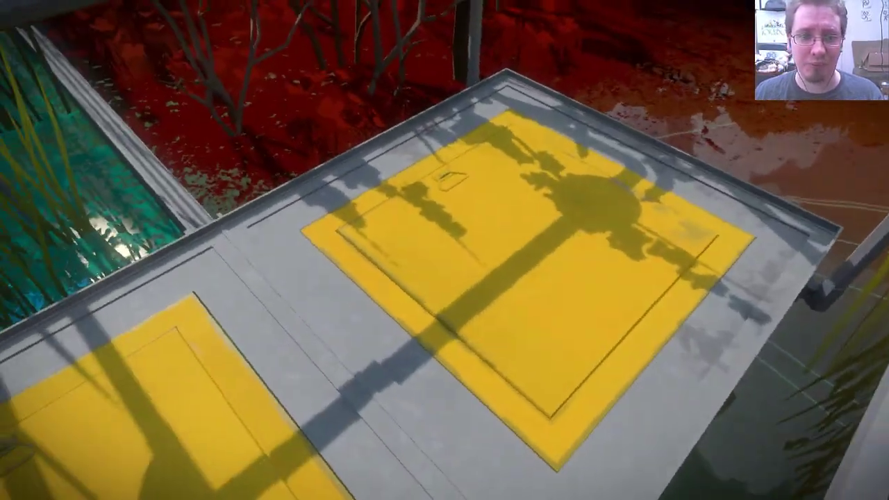
- Engage the yellow hatch, then climb to the mesh platform with the red gate panel
left_click(559, 230)
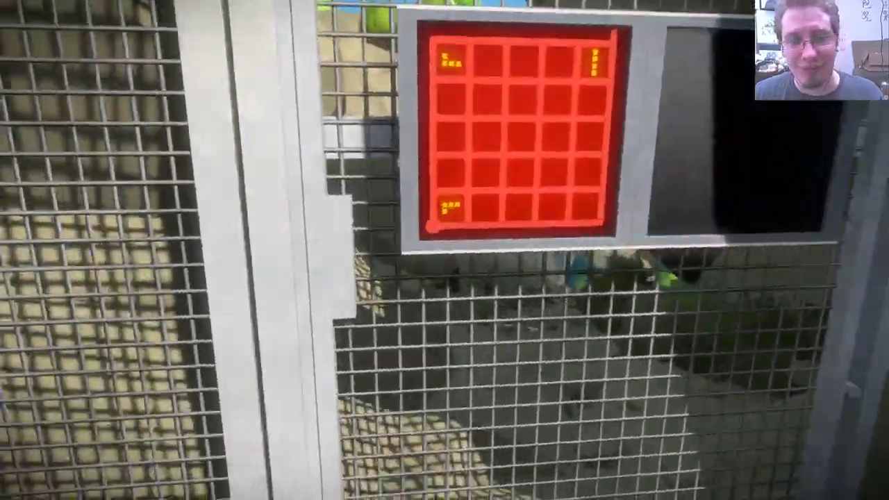
- Solve the first red gate panel after two retries, tracing to the top-right exit
left_click(444, 250)
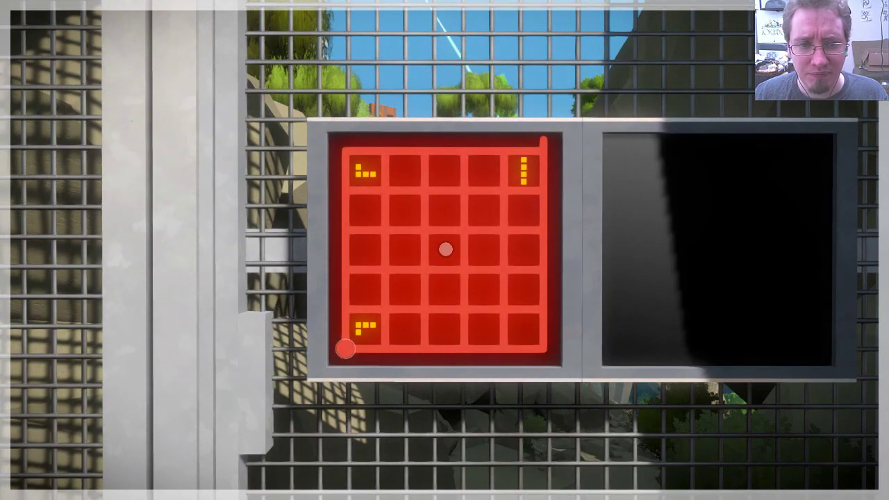
left_click(345, 348)
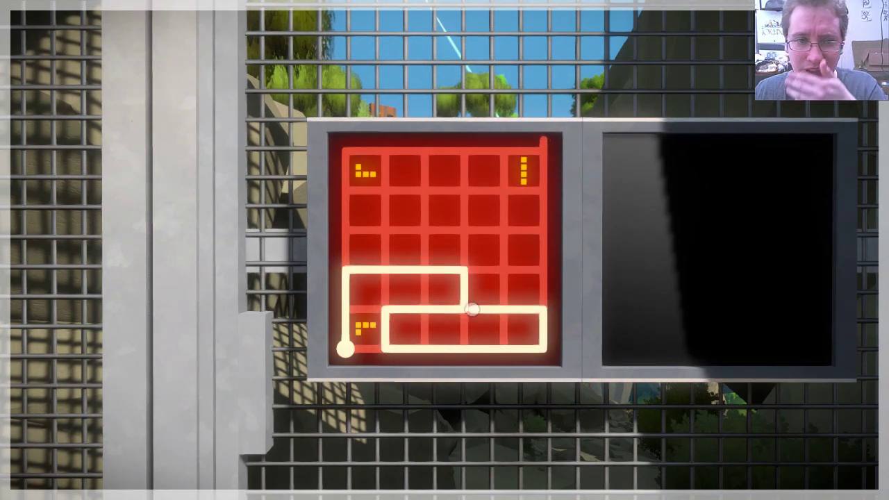
left_click(521, 291)
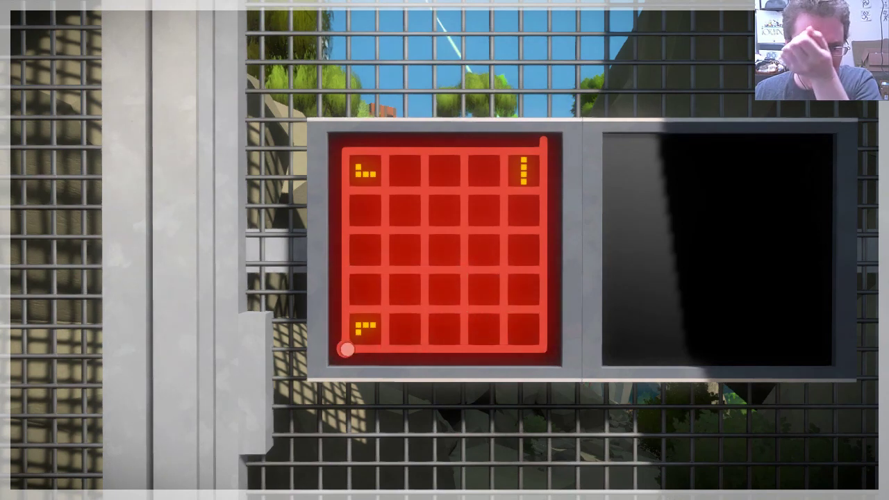
left_click(348, 349)
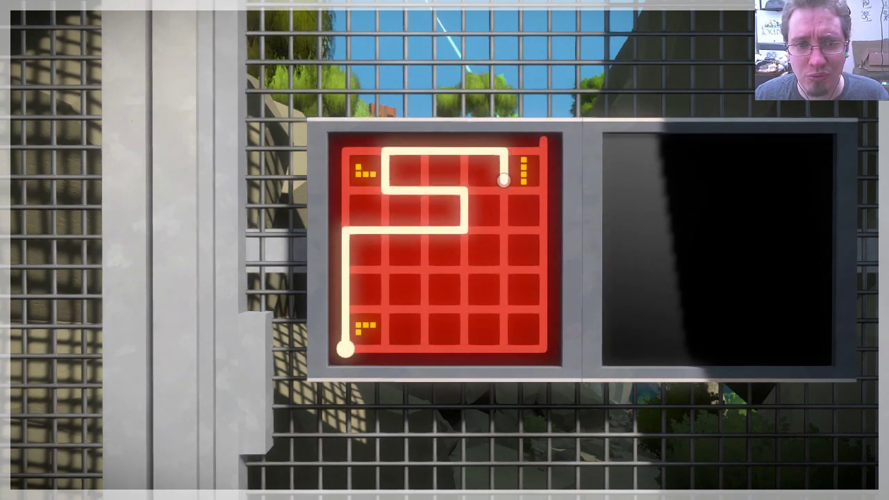
left_click(542, 140)
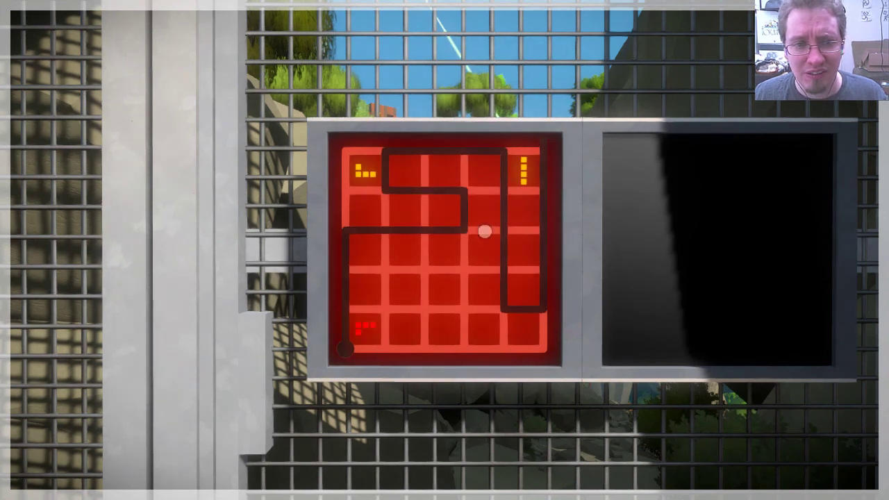
left_click(345, 349)
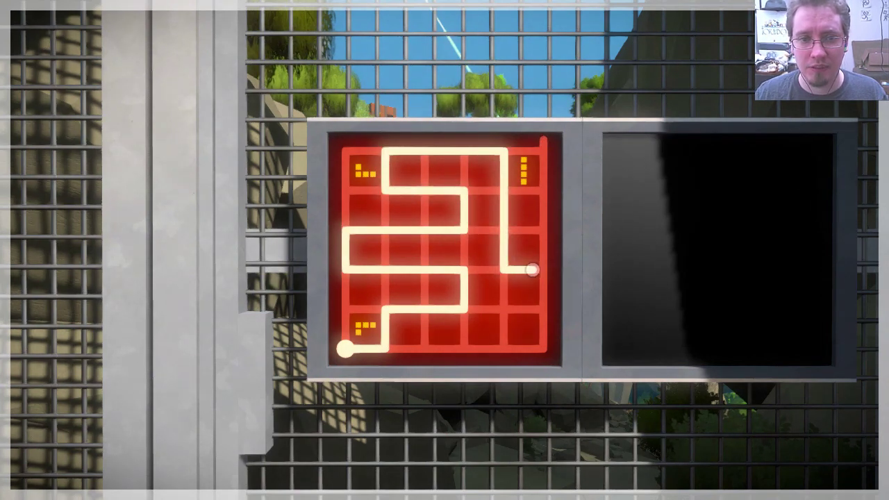
left_click(543, 139)
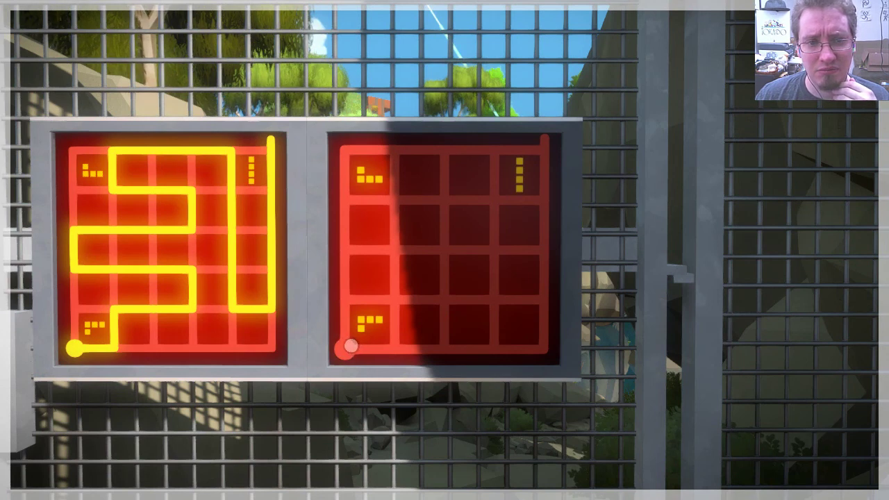
- Solve the second red gate panel after several retries, then walk into the rocky passage
left_click(350, 345)
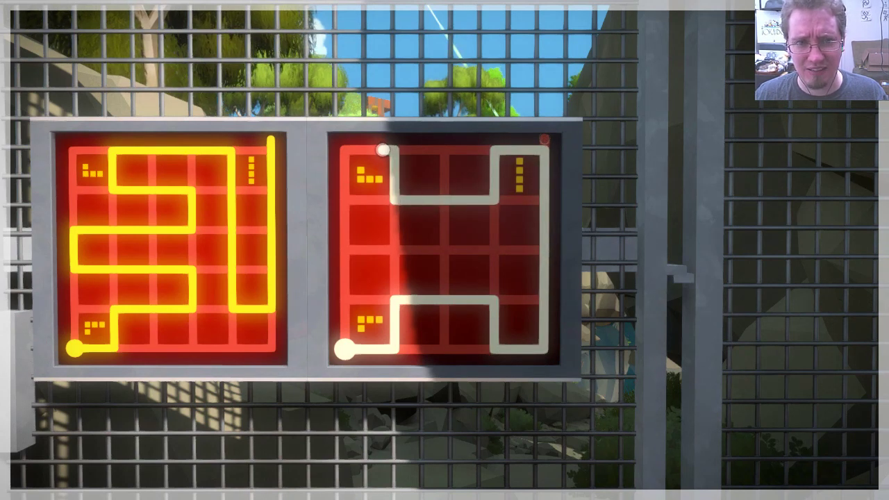
left_click(382, 150)
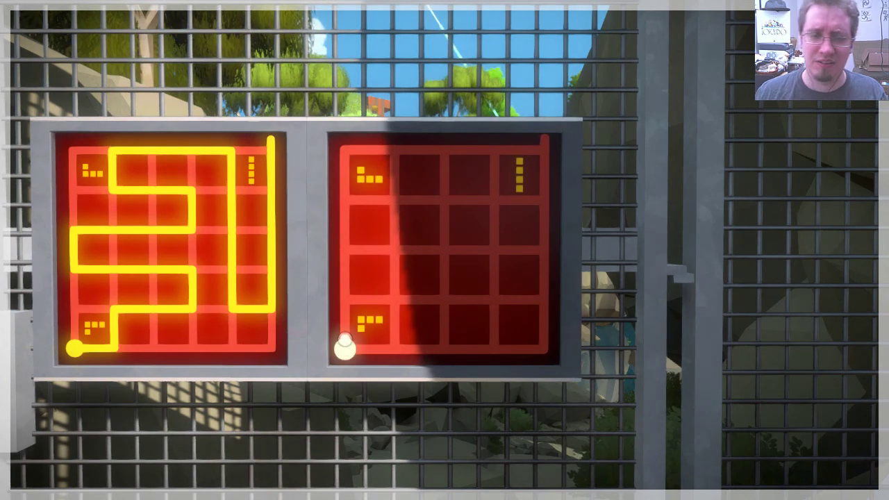
left_click(345, 347)
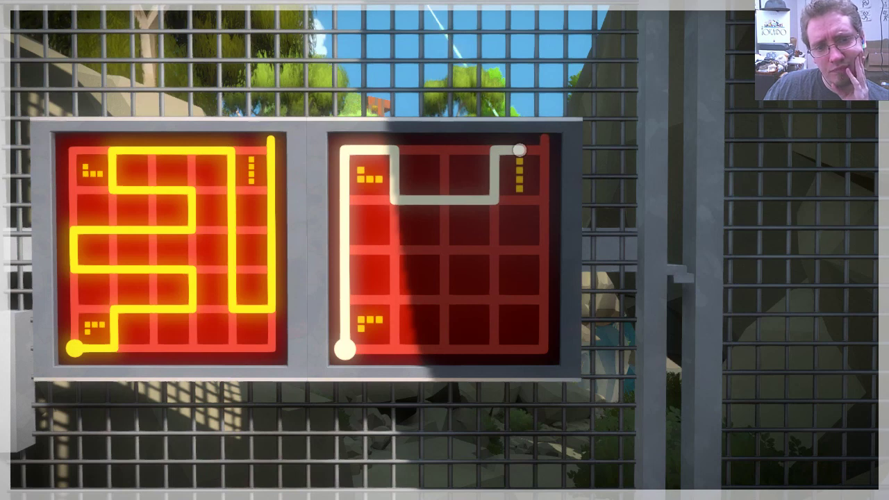
left_click(519, 150)
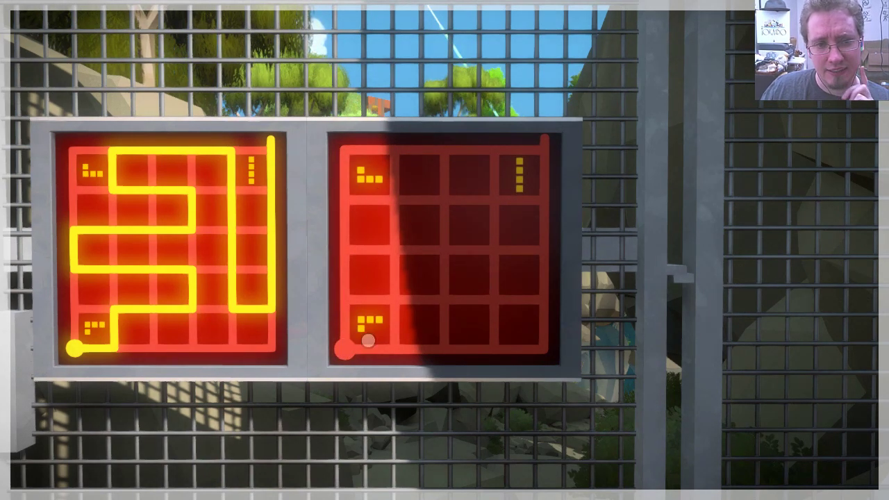
left_click(355, 359)
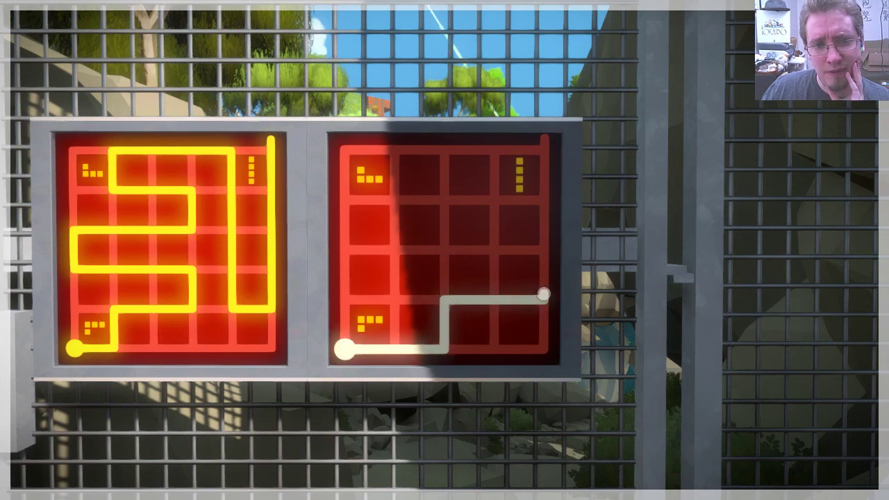
left_click(544, 137)
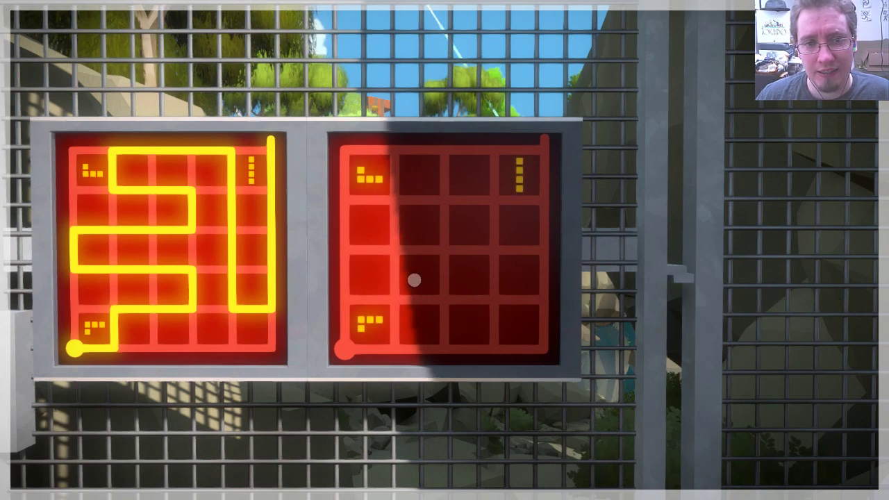
left_click(345, 349)
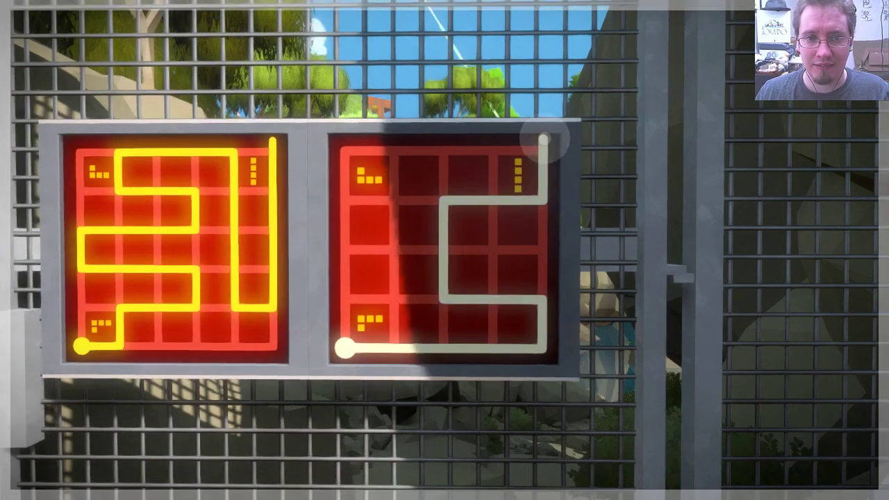
left_click(541, 141)
key("w")
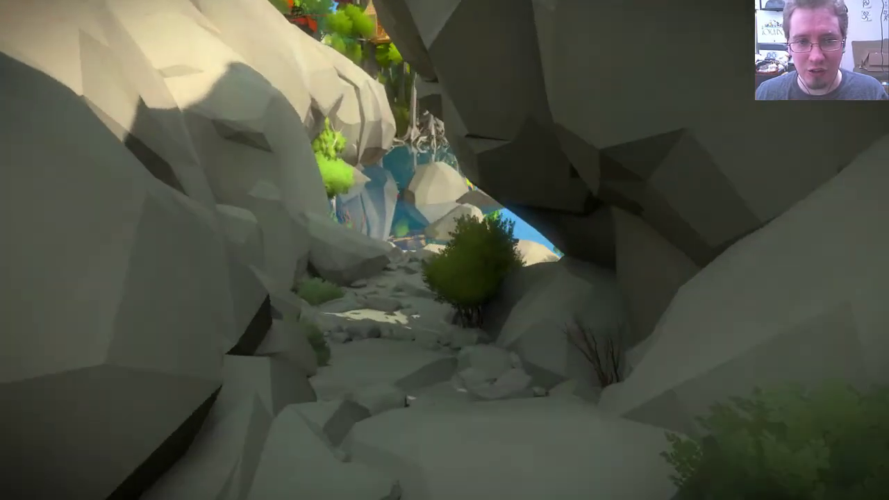
- Walk out of the passage, along the metal walkway and down the stairs toward the trees
key("w")
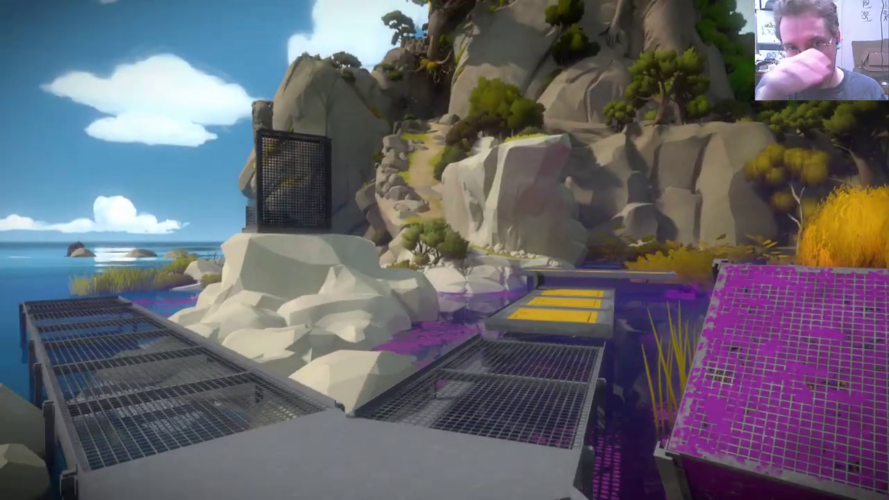
key("w")
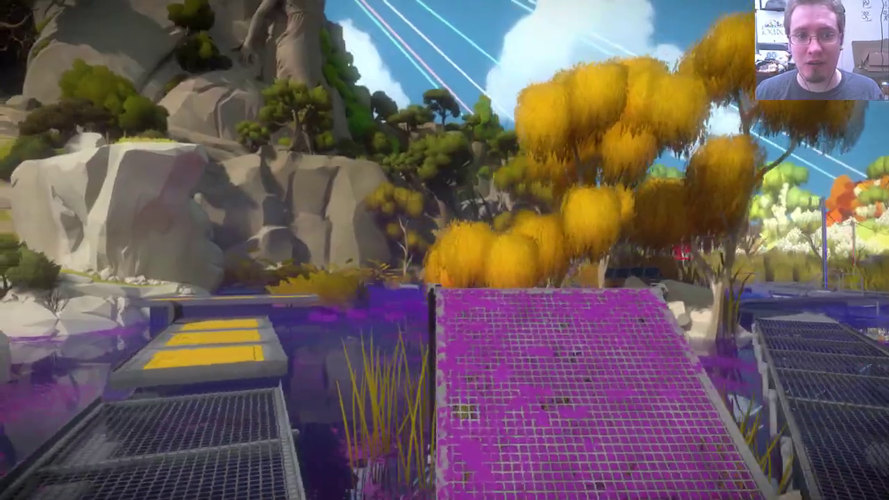
key("w")
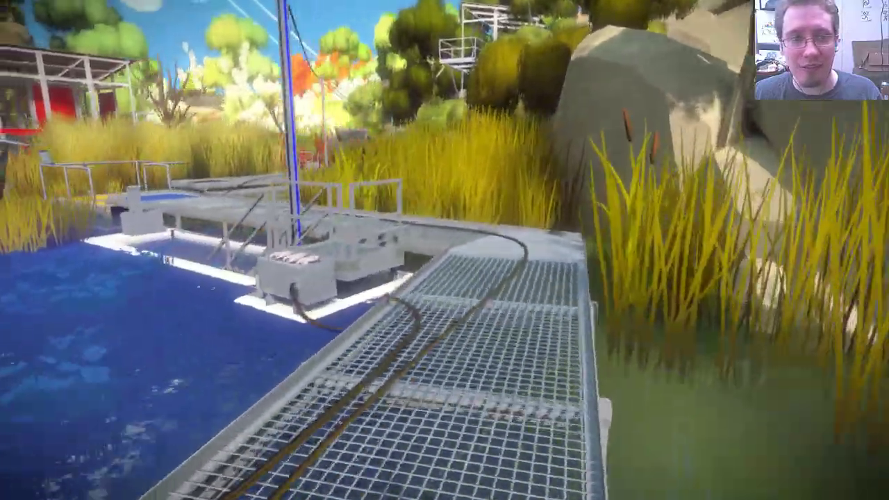
key("w")
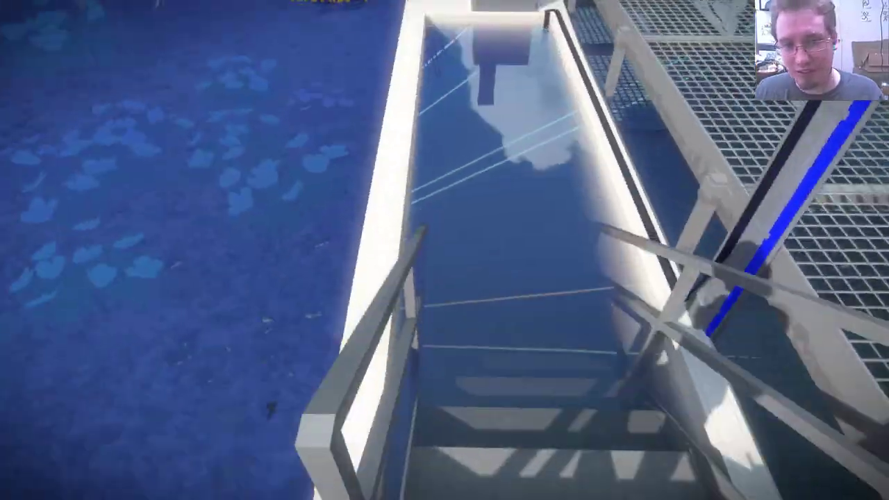
key("w")
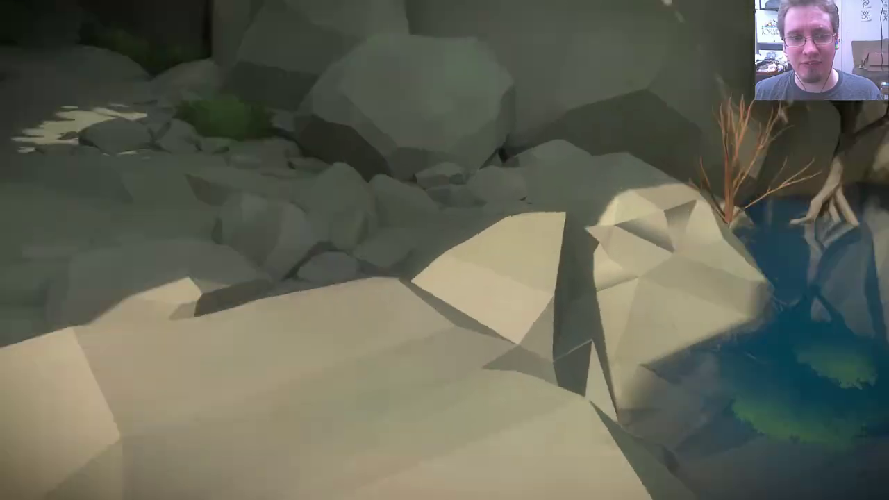
key("w")
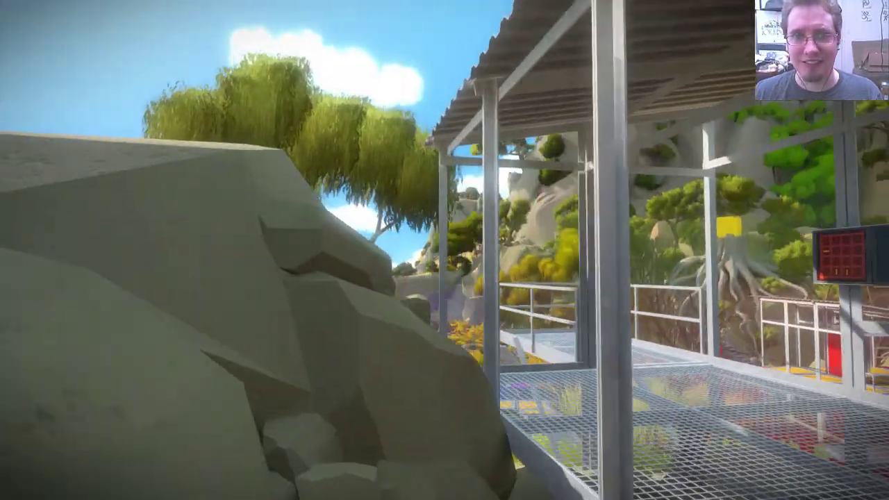
- Approach the red walkway panels and solve the first one
key("w")
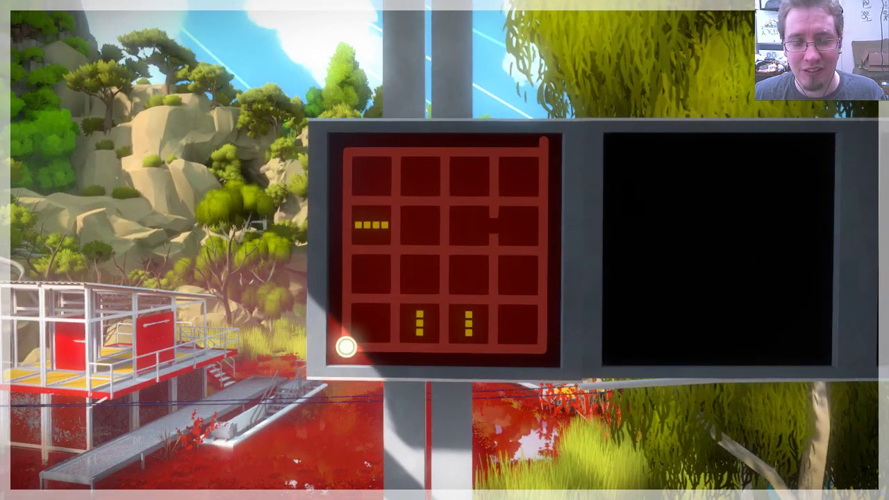
left_click(346, 348)
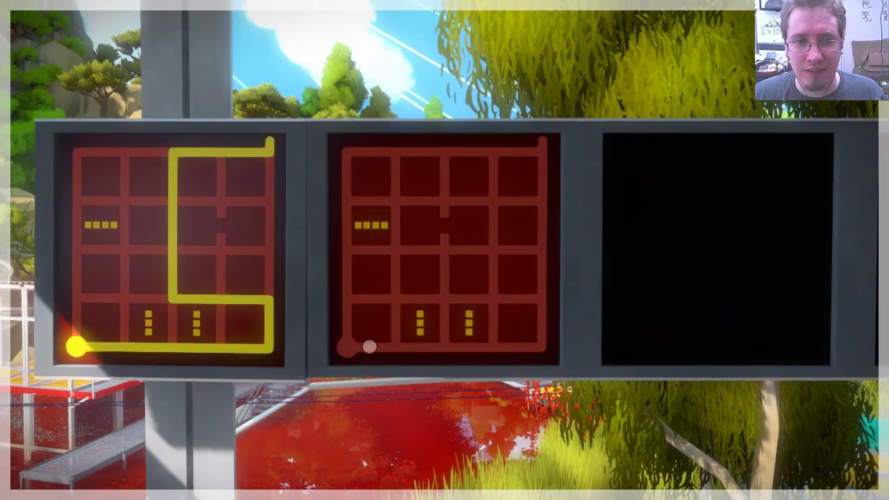
left_click(348, 347)
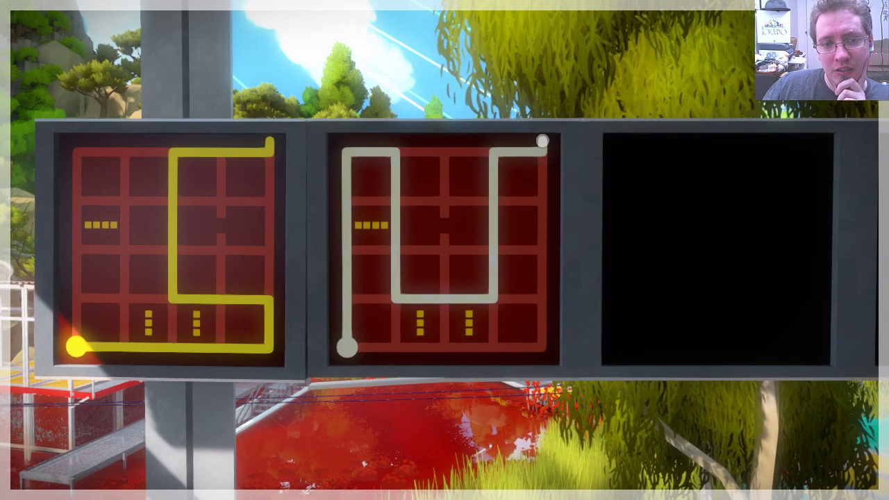
left_click(543, 142)
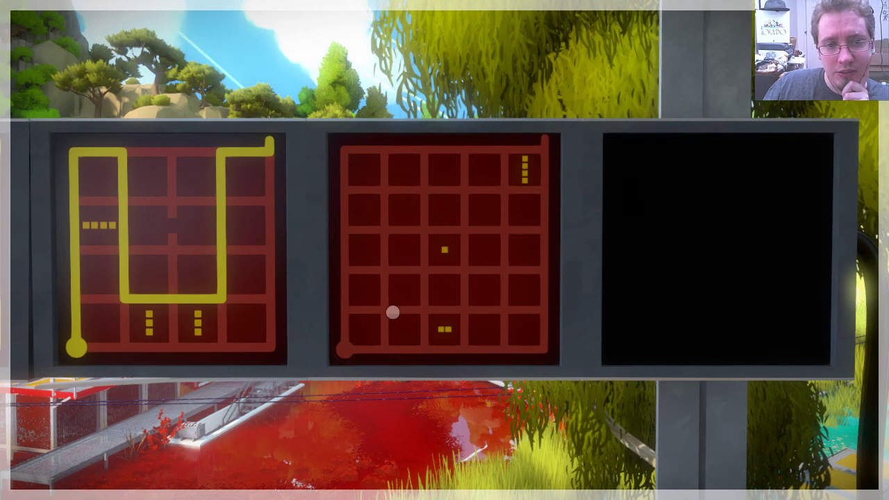
- Solve the next Tetris panel after clearing and restarting the line
left_click(354, 345)
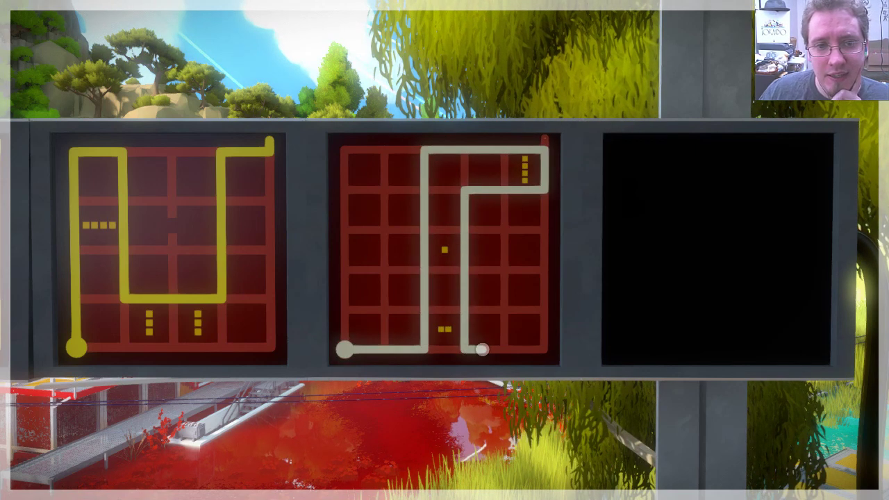
left_click(479, 349)
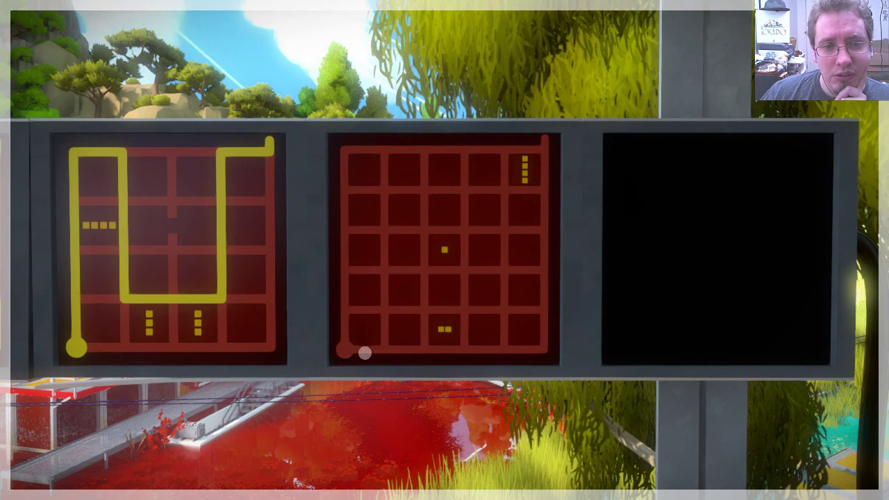
left_click(345, 350)
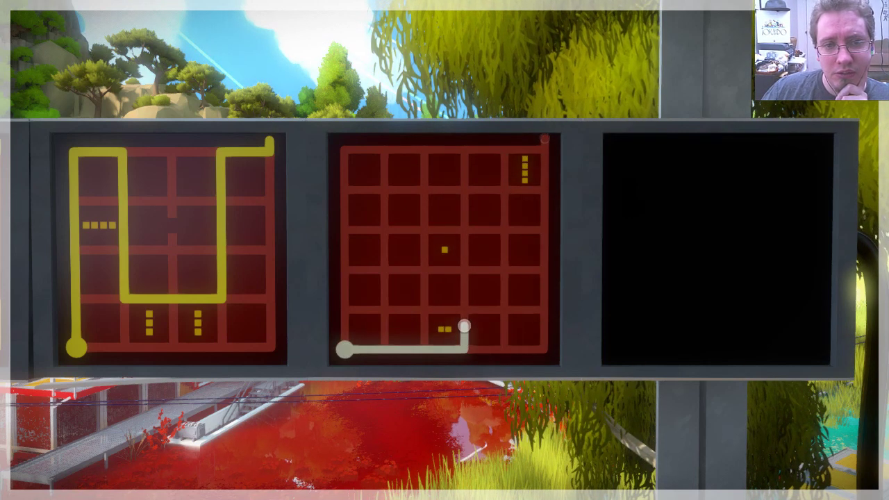
left_click(545, 139)
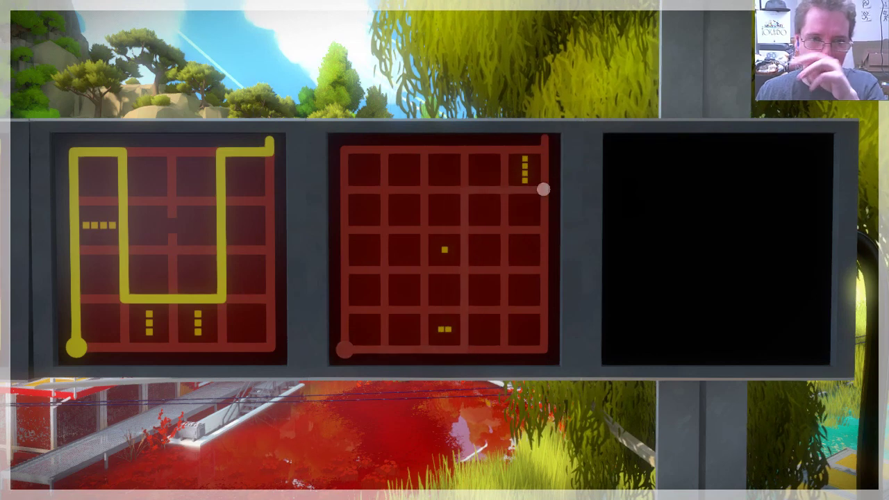
left_click(348, 352)
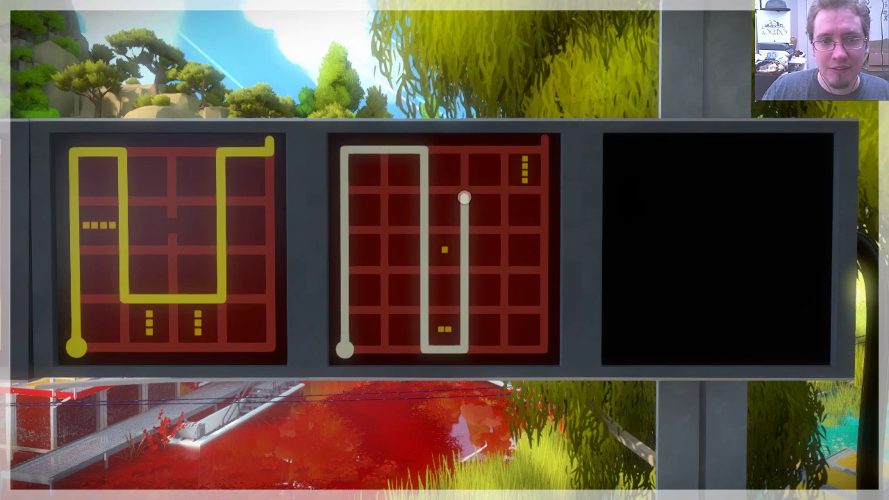
left_click(544, 139)
- Move to the scattered-piece red panel and solve it on the second attempt
key("d")
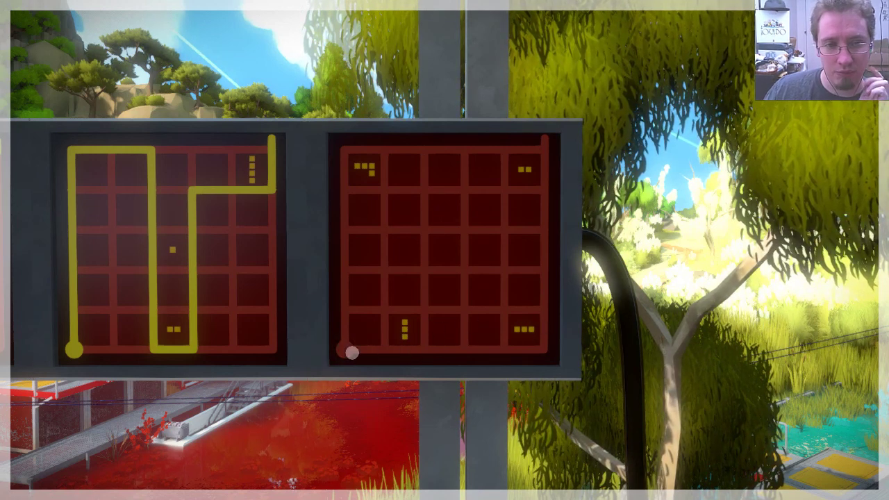
left_click(351, 349)
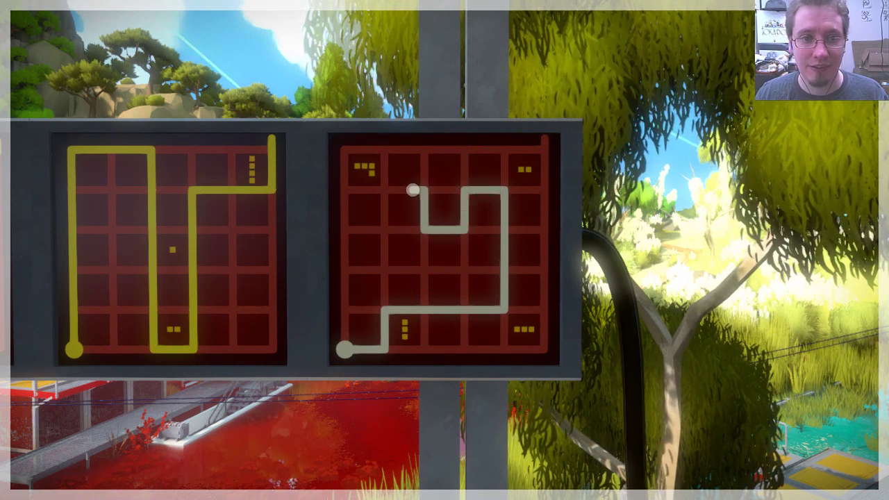
left_click(545, 139)
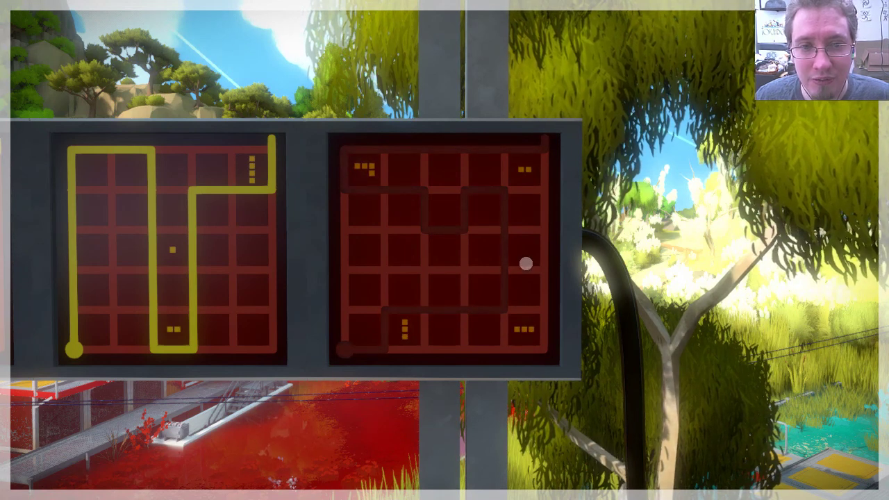
left_click(344, 349)
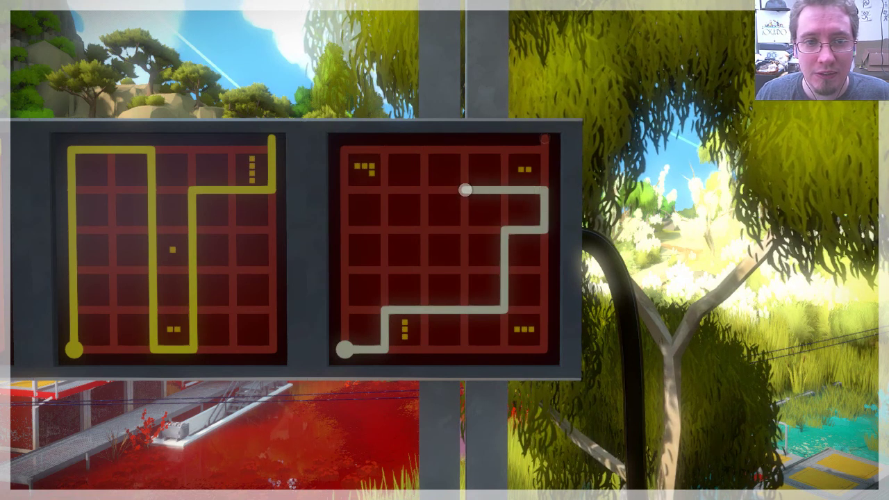
left_click(546, 137)
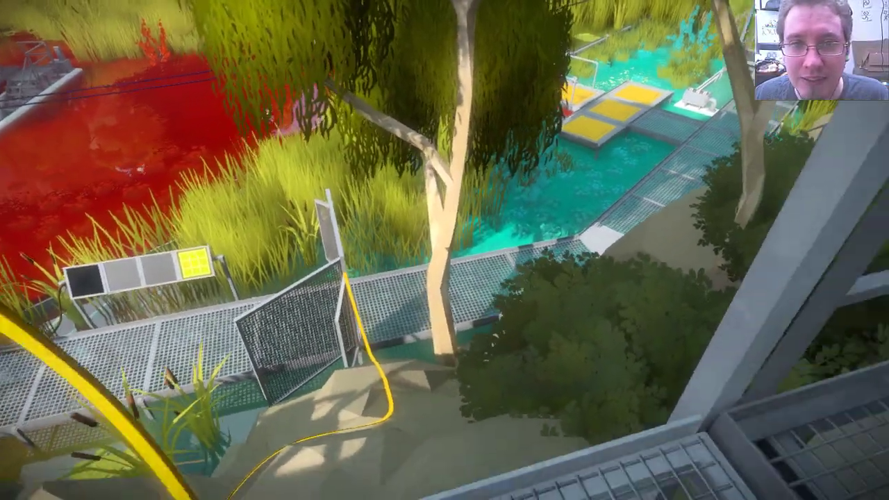
- Walk to the reed panels and solve the two small yellow panels
key("w")
key("w")
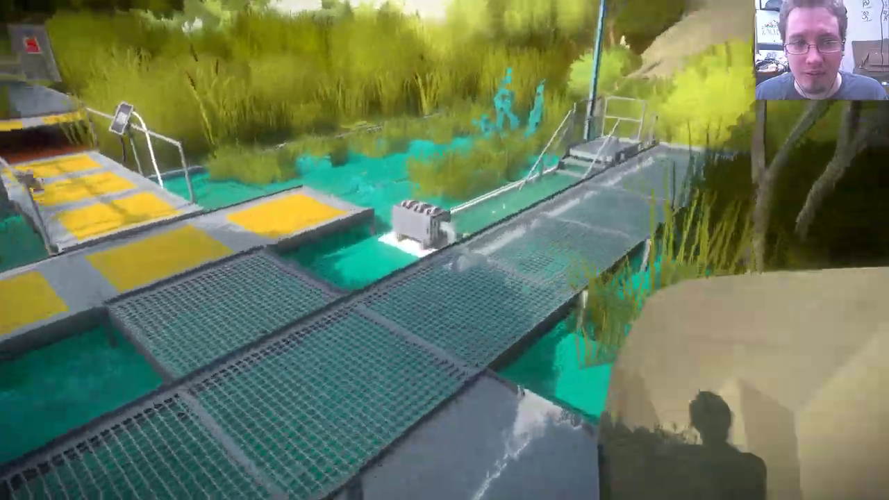
key("w")
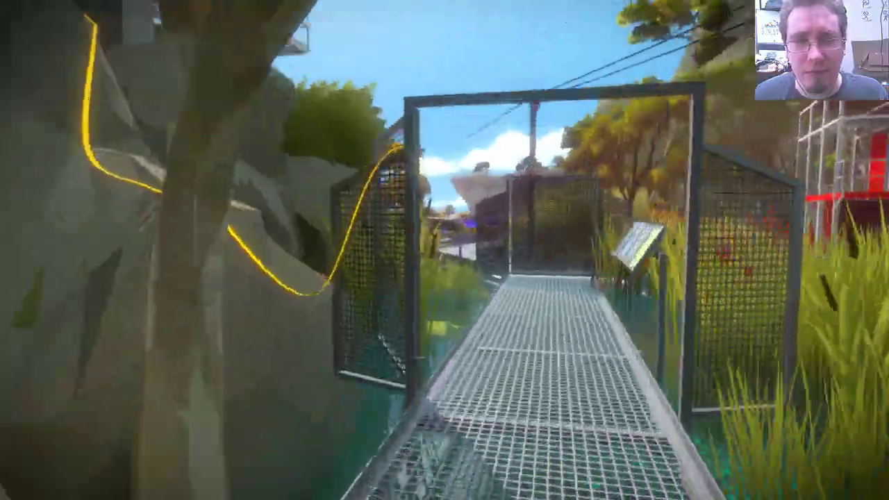
key("w")
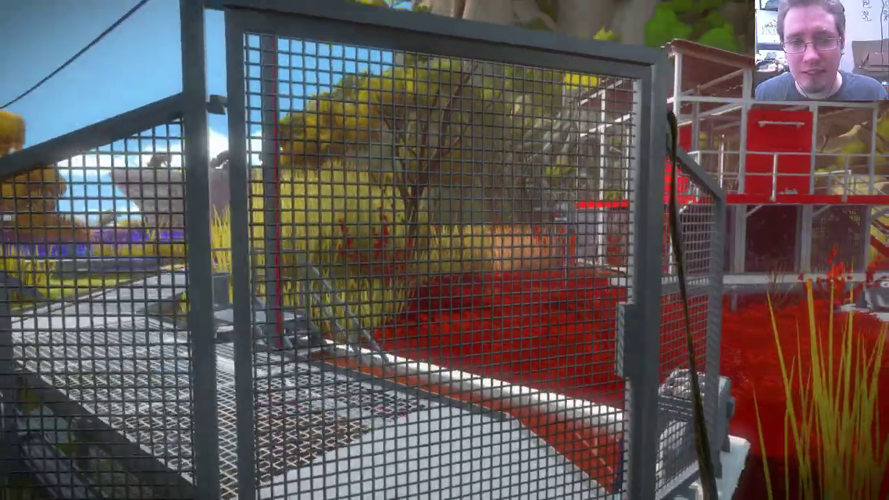
key("w")
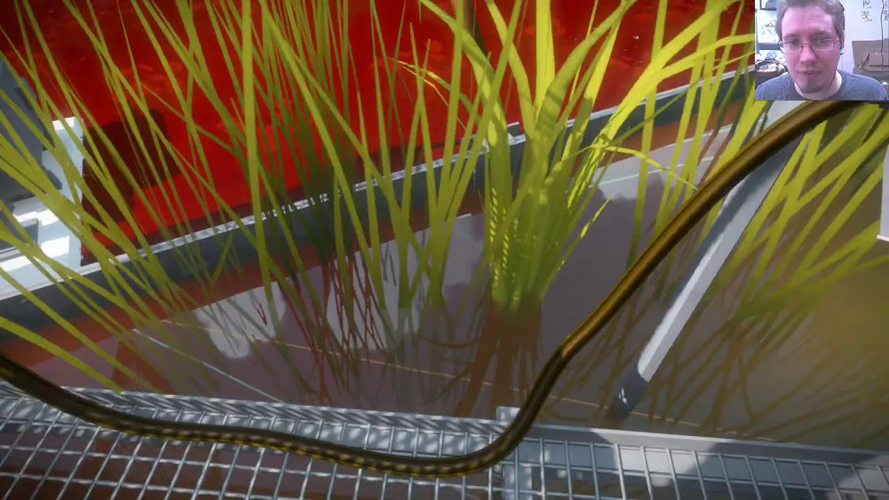
key("w")
left_click(445, 250)
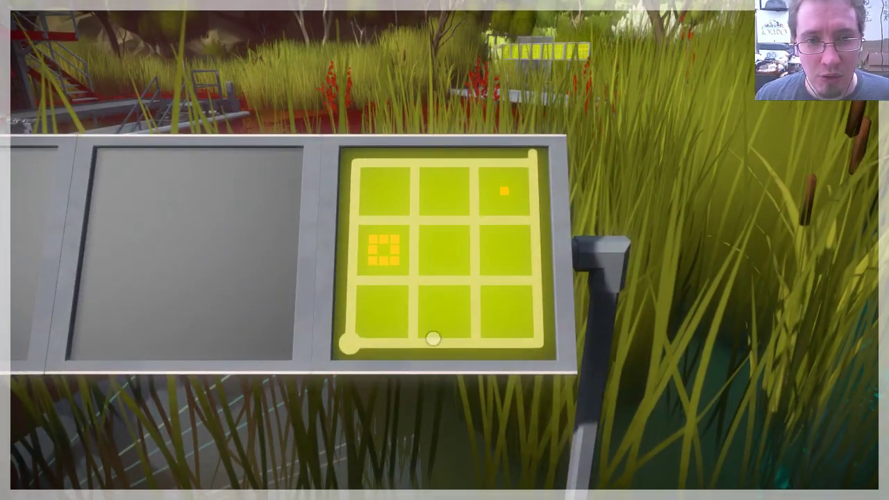
left_click(349, 342)
left_click(533, 154)
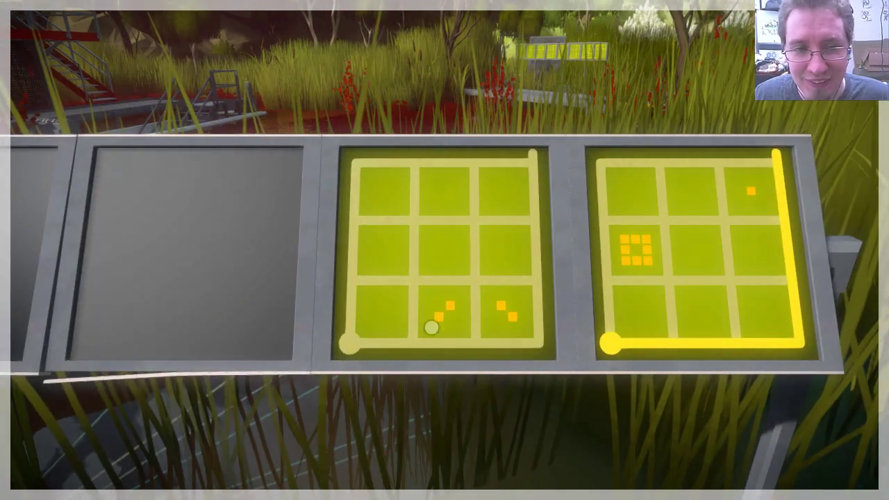
left_click(351, 342)
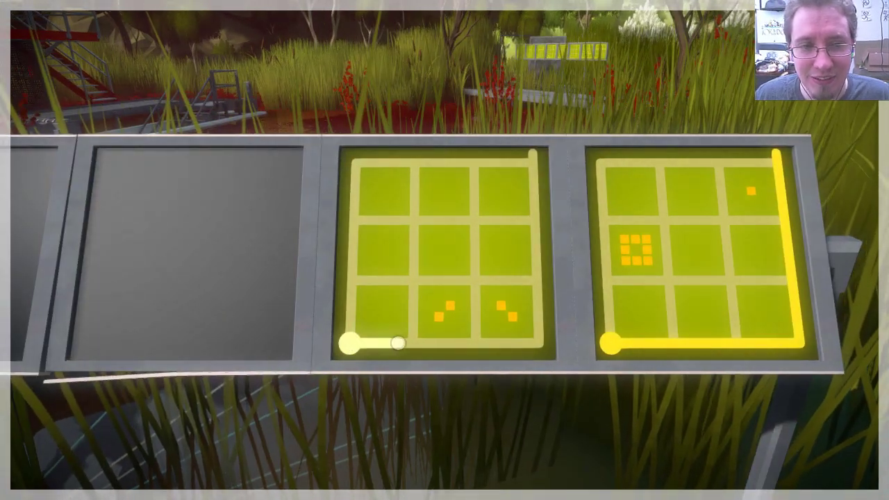
left_click(533, 154)
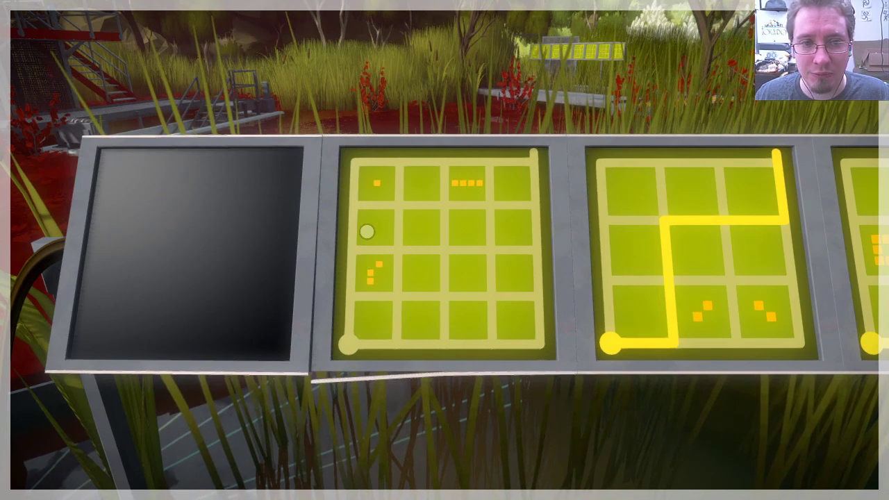
- Solve the 4x4 panel after failed routes, then walk along the walkway
left_click(347, 344)
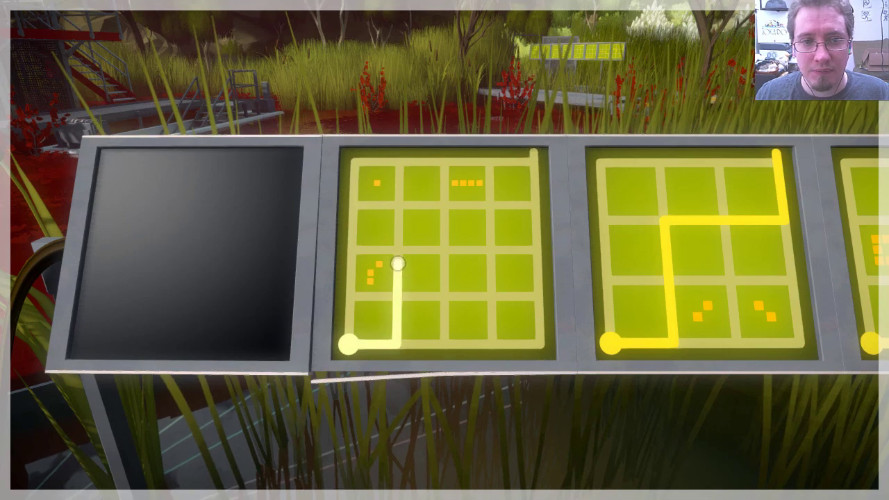
left_click(533, 151)
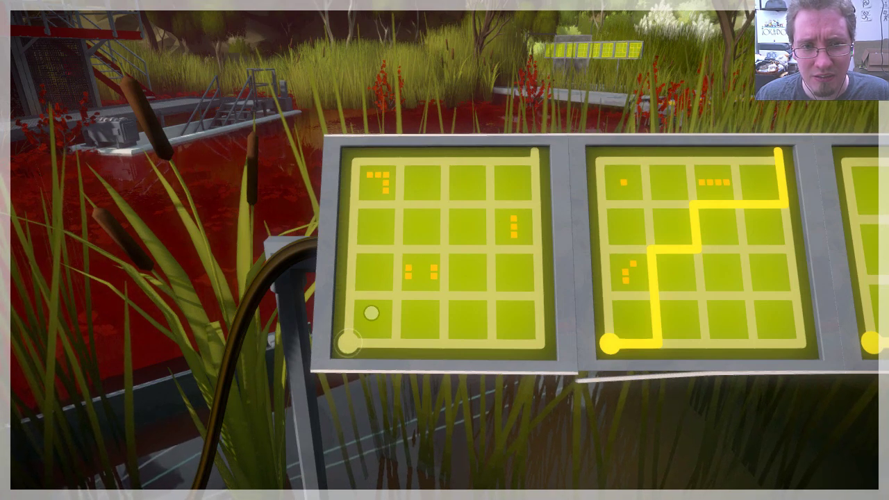
left_click(347, 342)
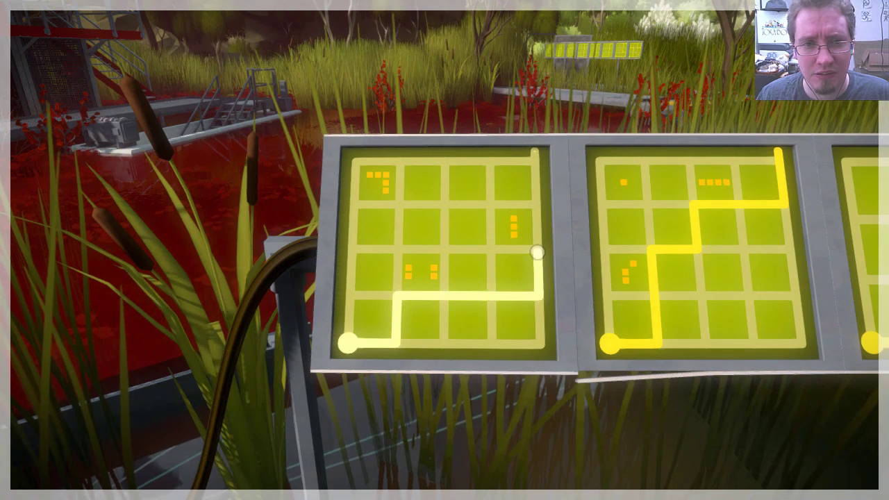
left_click(535, 152)
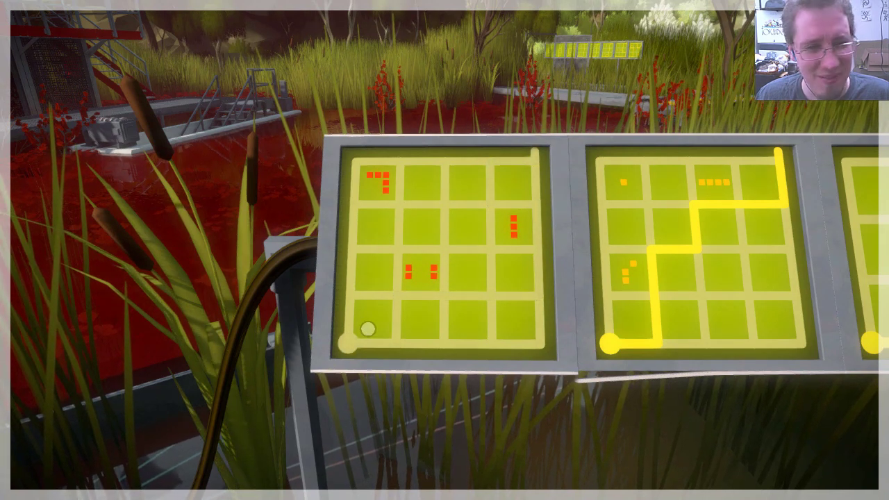
left_click(374, 343)
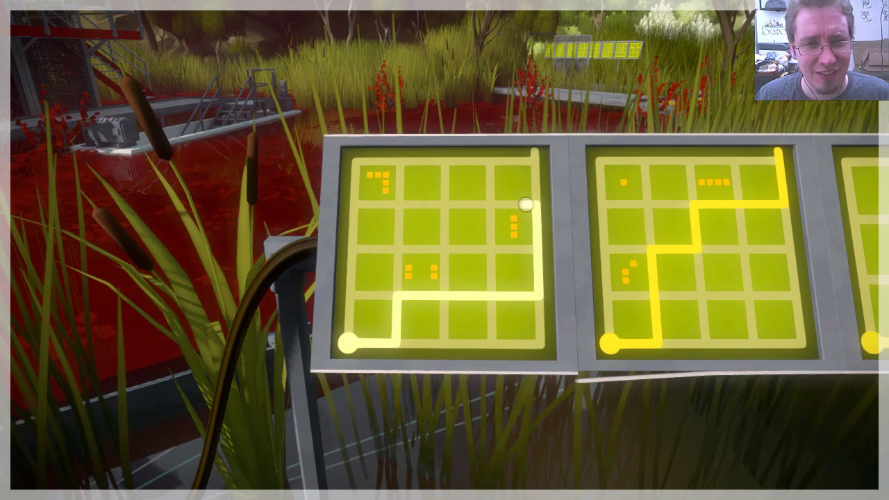
left_click(534, 152)
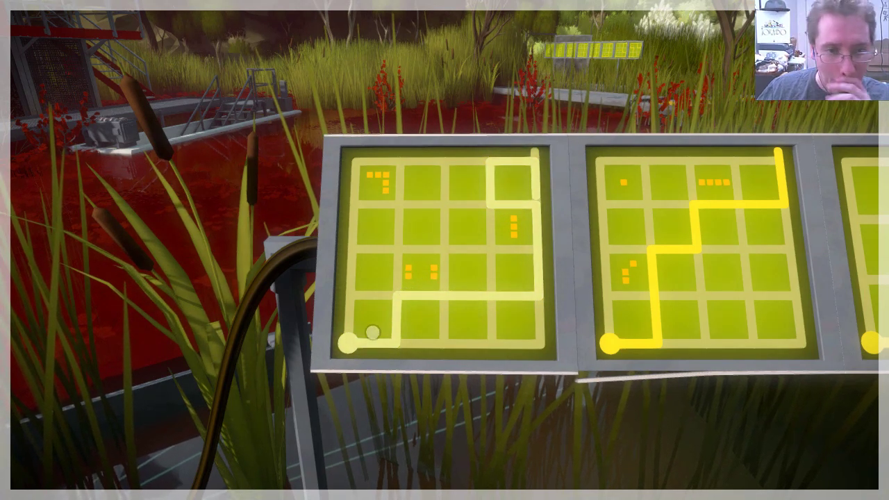
left_click(348, 342)
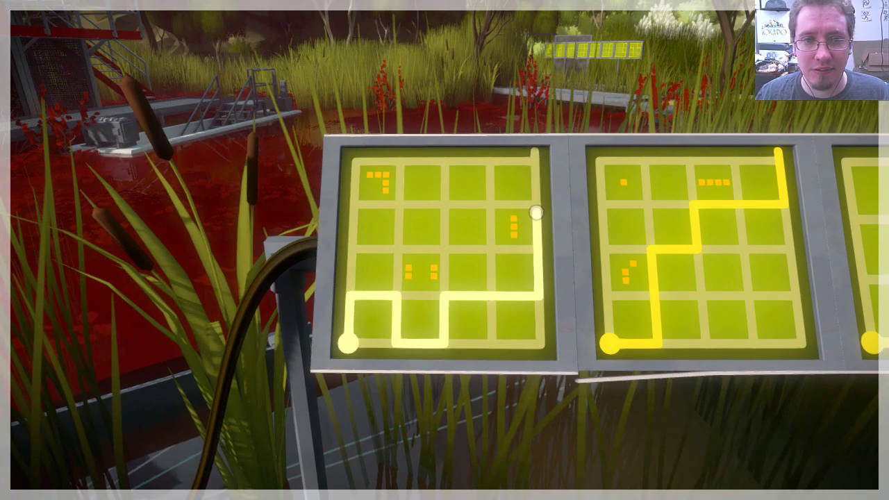
left_click(534, 152)
right_click(534, 151)
key("w")
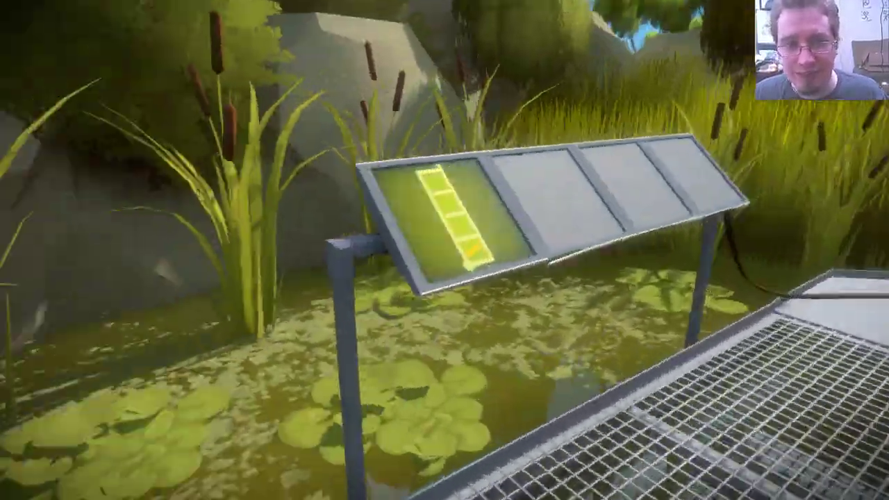
- Solve the narrow and 2x3 lily-pond panels
left_click(445, 250)
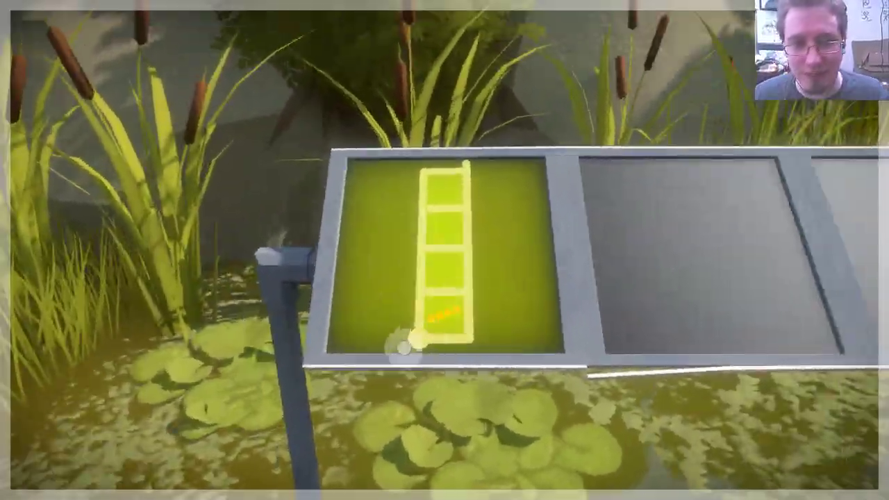
left_click(417, 337)
left_click(465, 164)
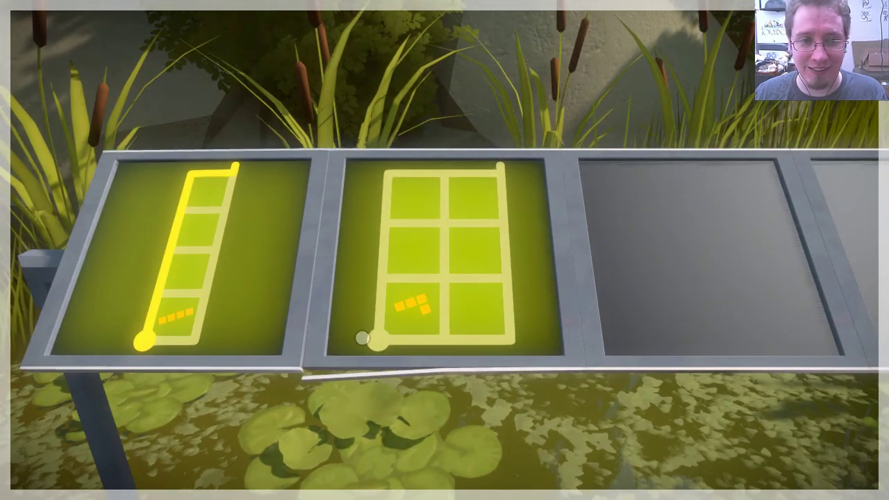
left_click(364, 339)
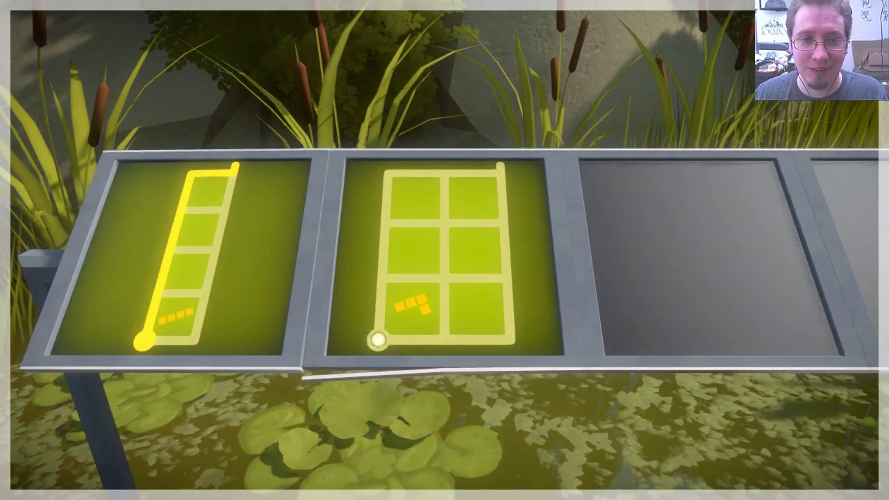
left_click(501, 165)
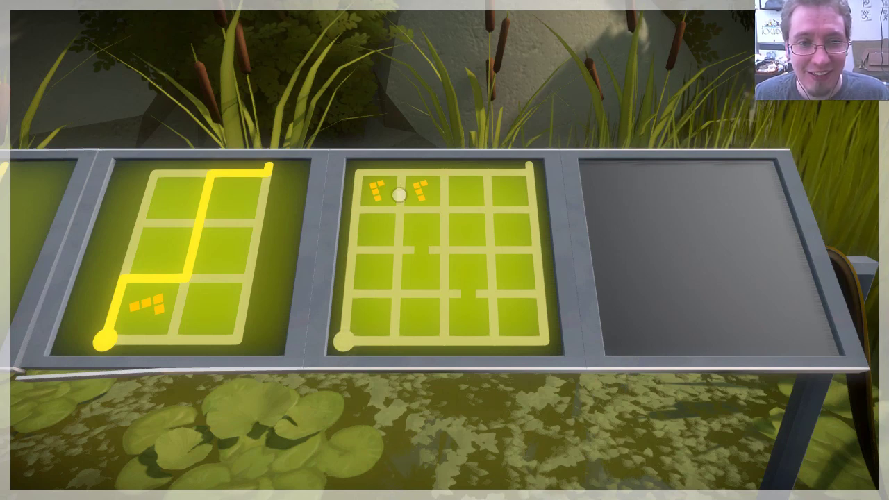
- Solve the 4x4 panel, then attempt the broken-edge panel up its left edge
left_click(344, 340)
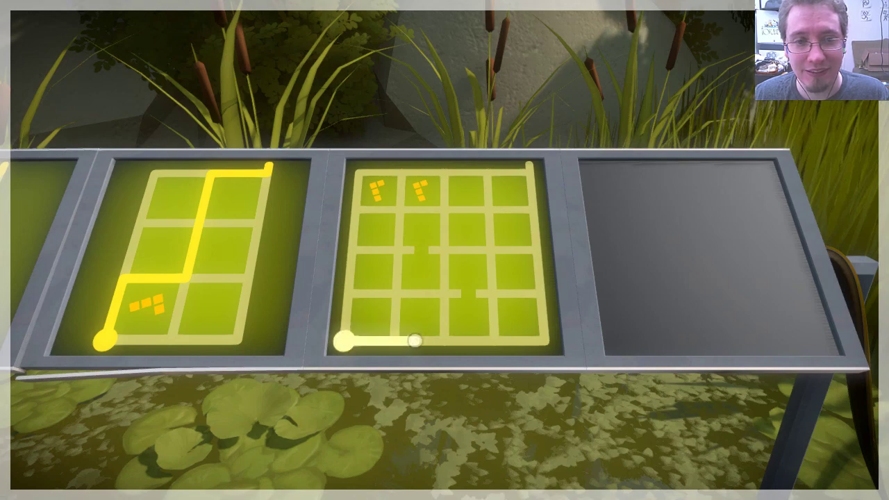
left_click(529, 163)
key("d")
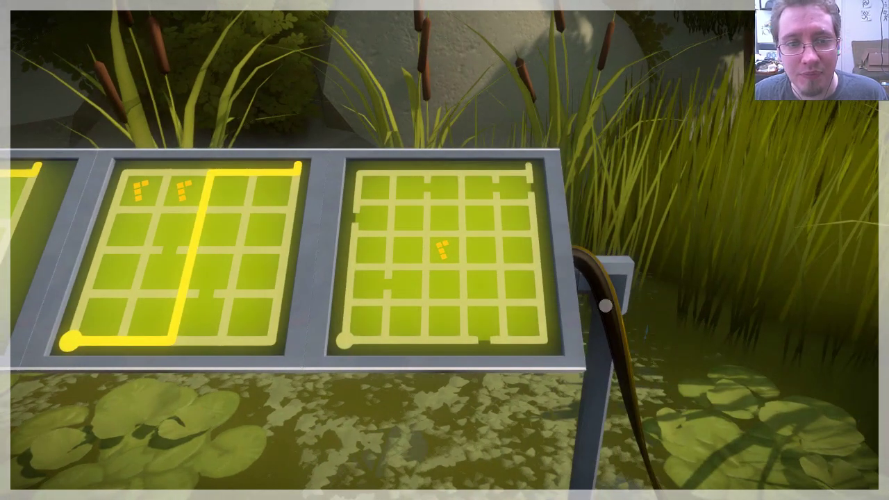
left_click(346, 342)
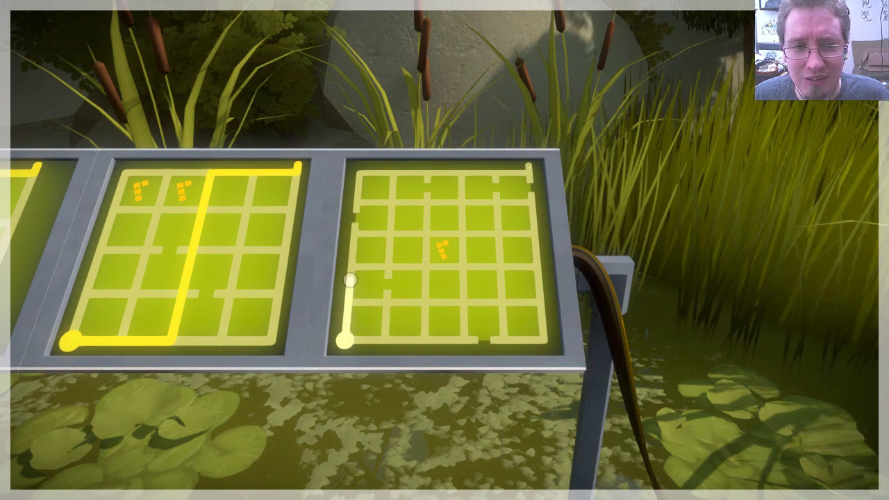
left_click(351, 265)
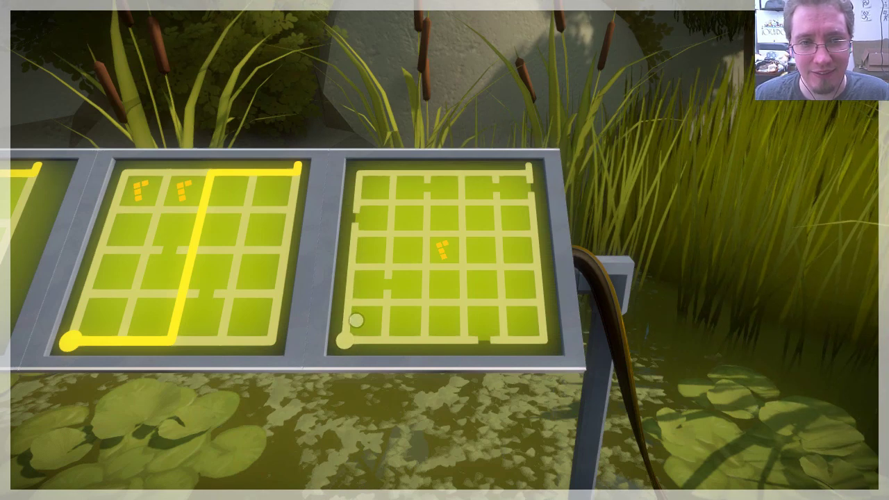
left_click(353, 338)
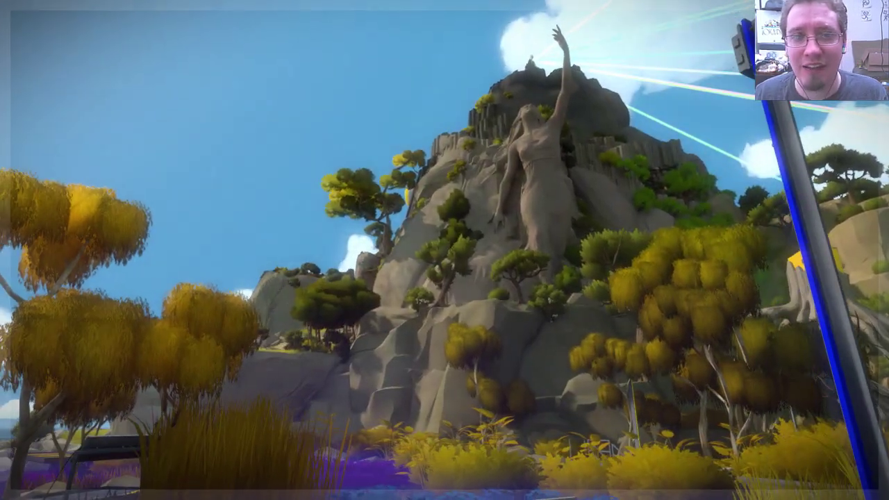
- Try interacting with the mountain statue, then leave focus view and look down
left_click(496, 158)
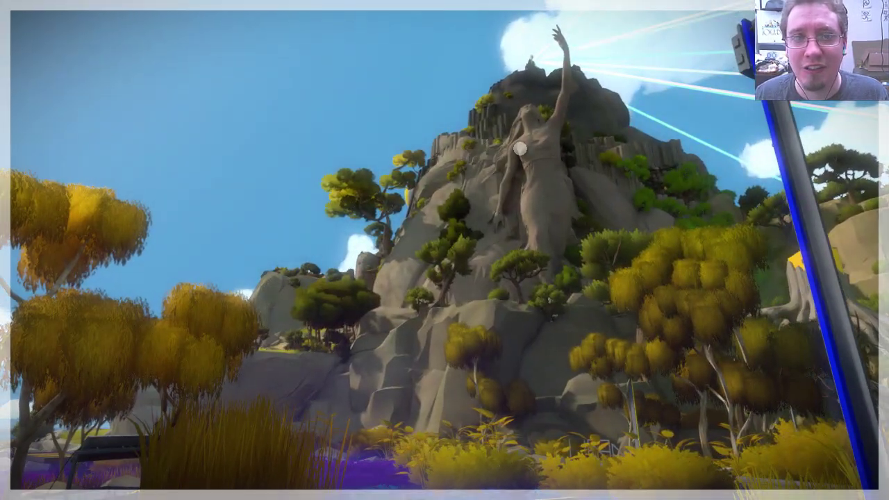
right_click(540, 75)
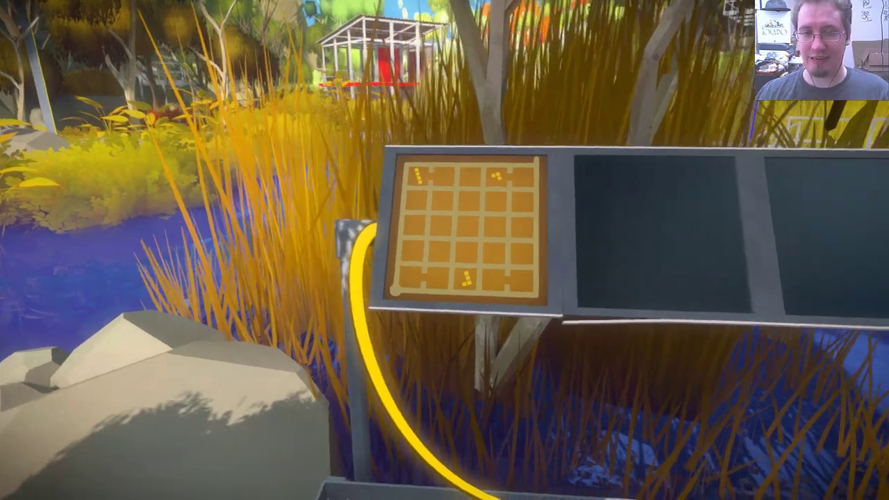
- Solve the two-piece Tetris panel, retracing after a rejected line, ending at the top-right exit
left_click(445, 250)
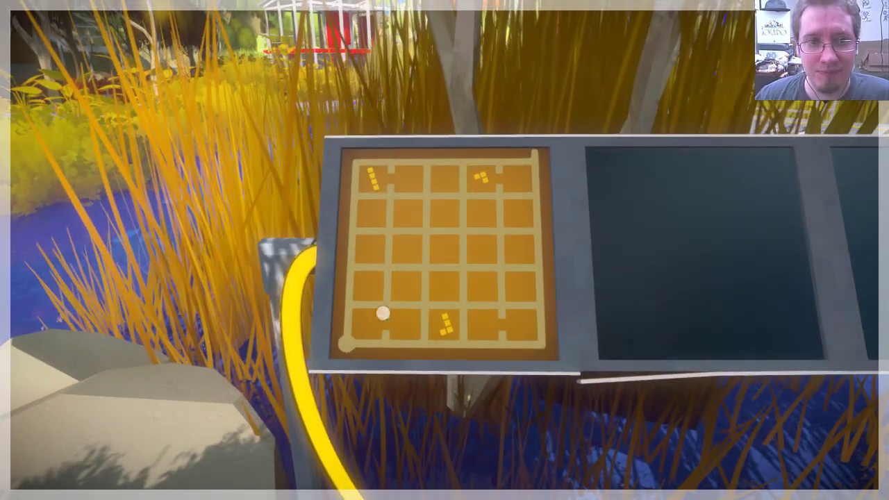
left_click(346, 343)
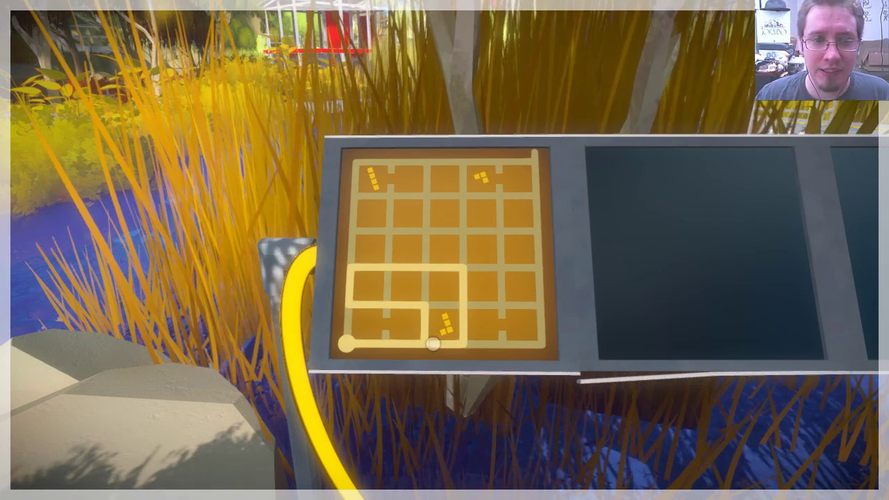
left_click(432, 344)
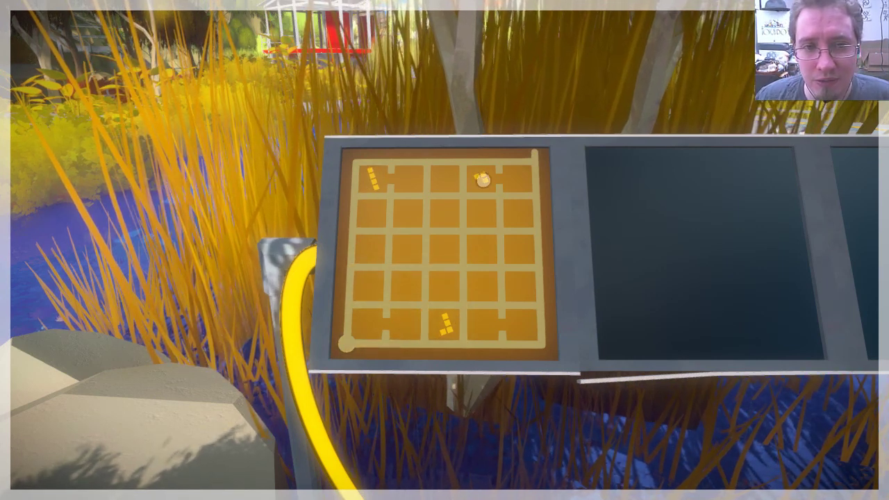
left_click(346, 344)
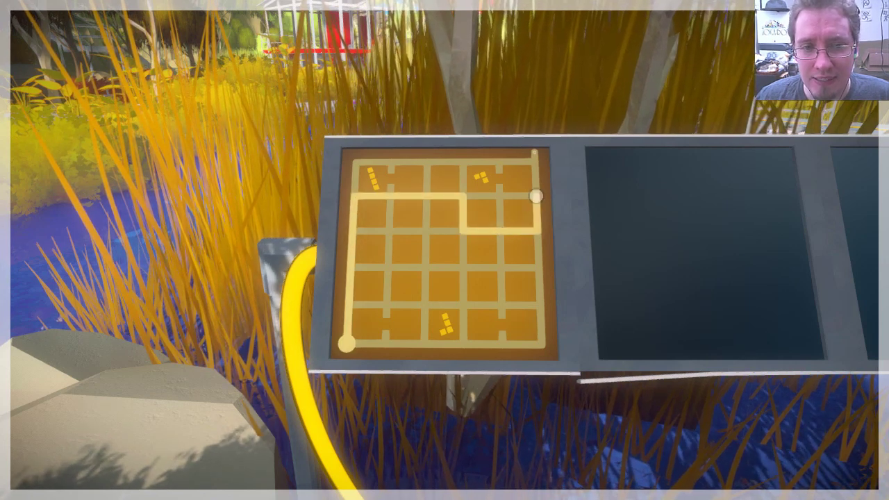
left_click(535, 152)
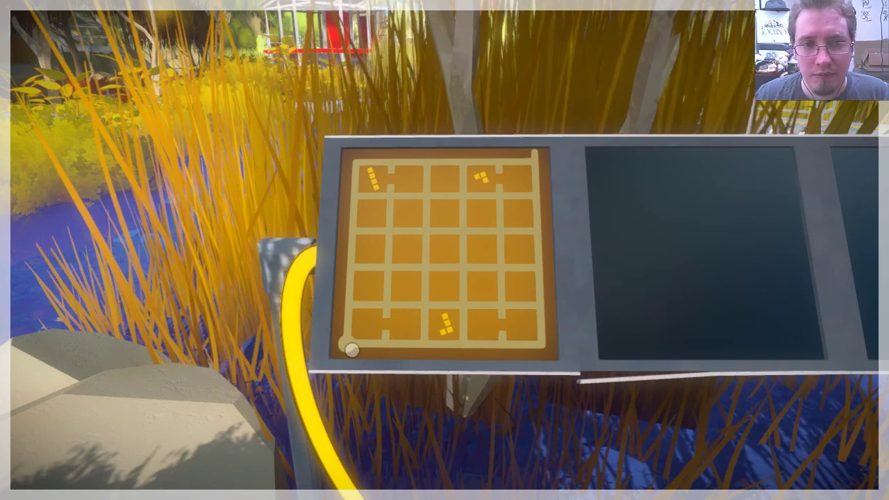
left_click(351, 350)
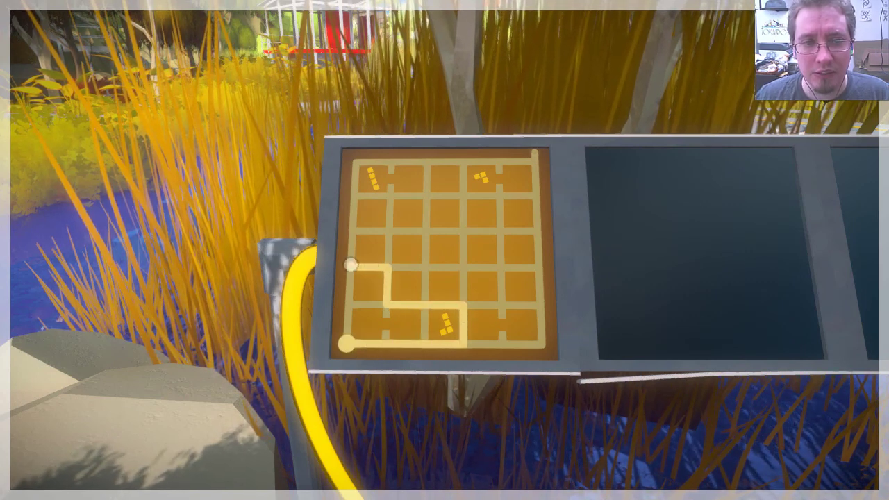
left_click(535, 154)
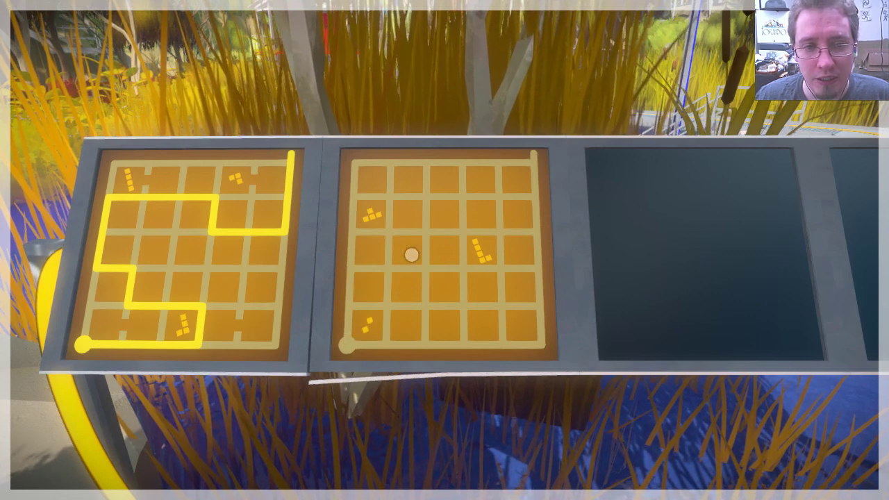
- Trace the three-block panel's line from the start circle to the top-right exit
left_click(347, 345)
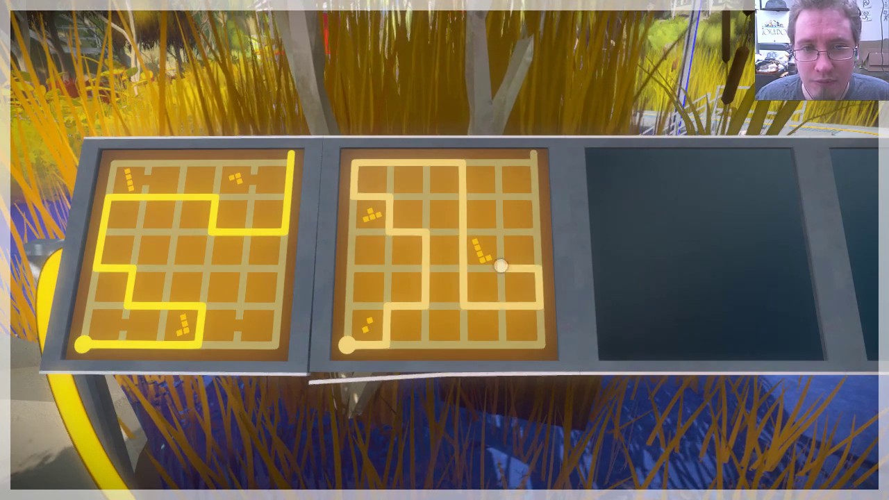
left_click(533, 154)
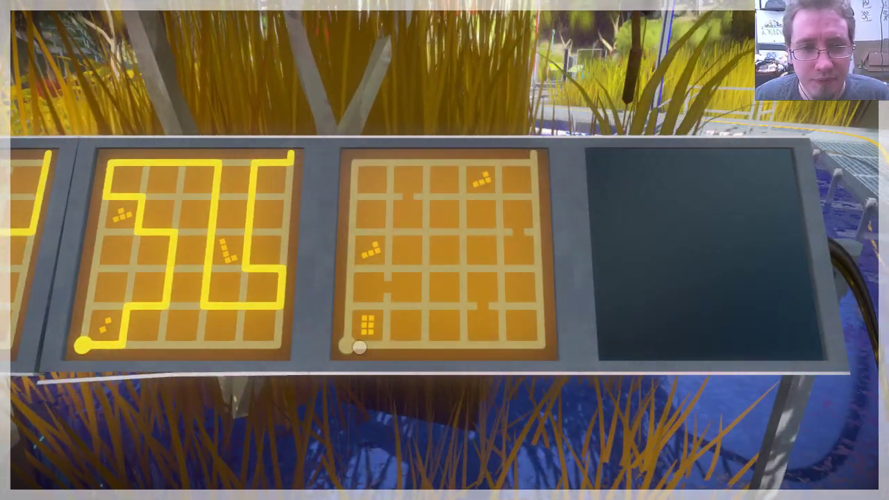
- Solve the broken-edge third panel after abandoning two failed paths, finishing at the top-right exit
left_click(347, 345)
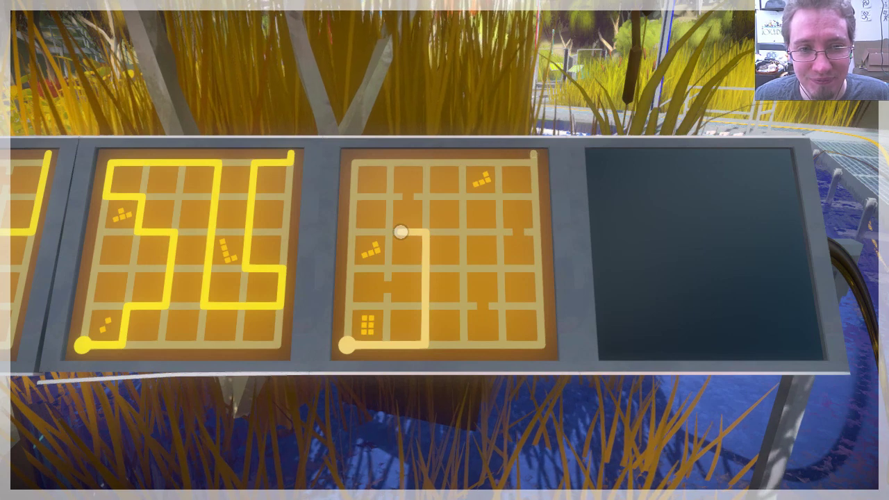
left_click(400, 232)
left_click(349, 344)
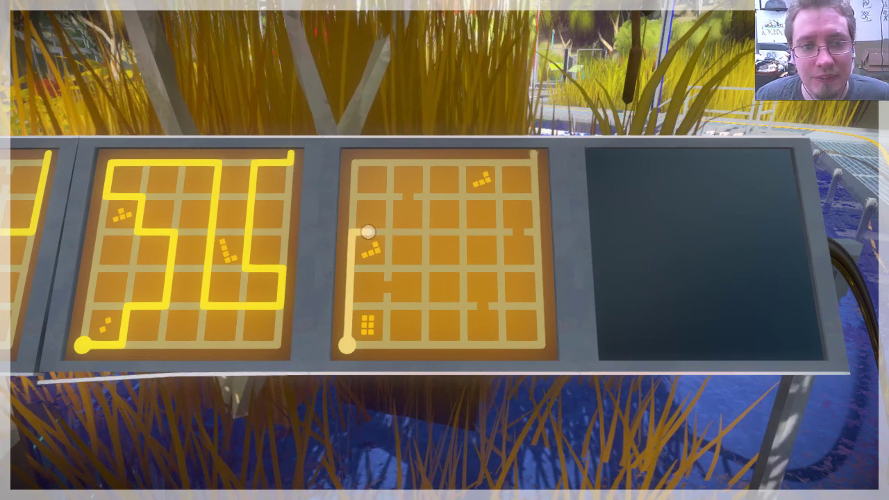
left_click(398, 197)
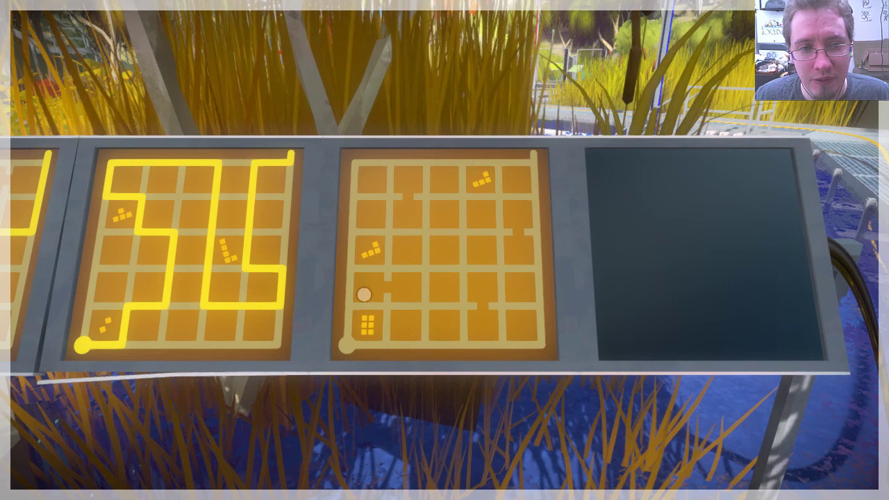
left_click(346, 348)
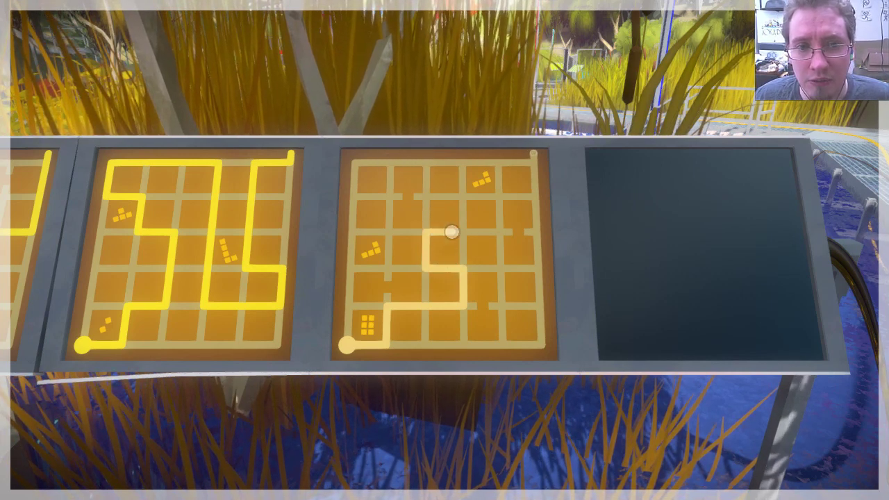
left_click(533, 153)
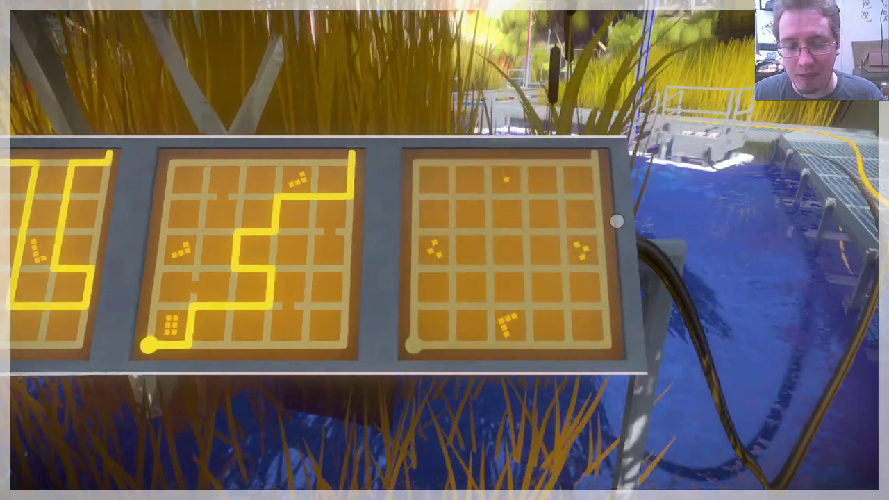
- Move to the four-block panel and make two tracing attempts that get discarded
key("d")
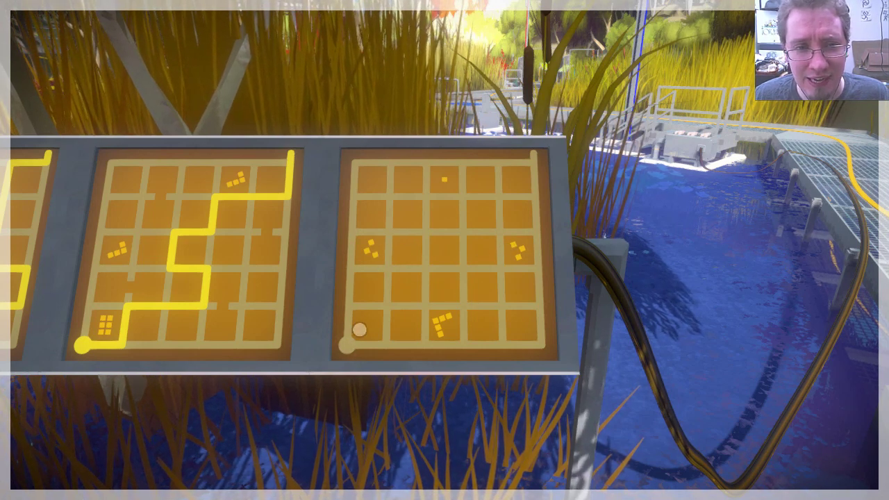
left_click(346, 345)
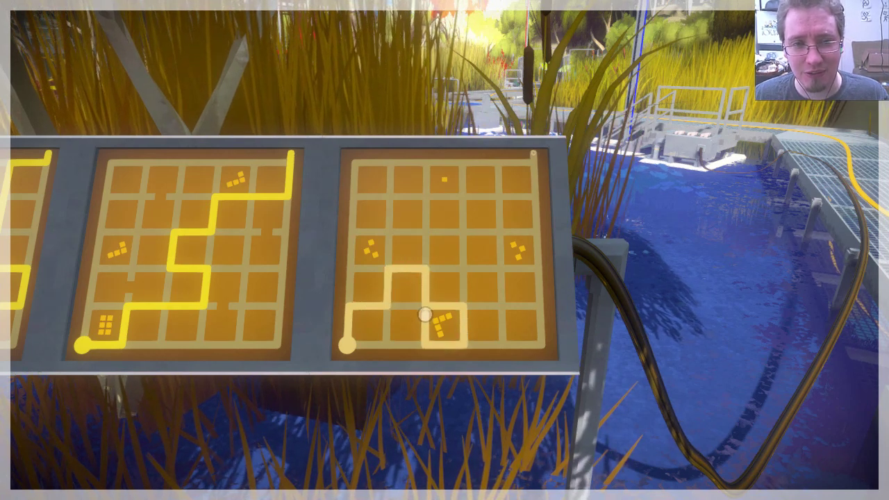
left_click(425, 314)
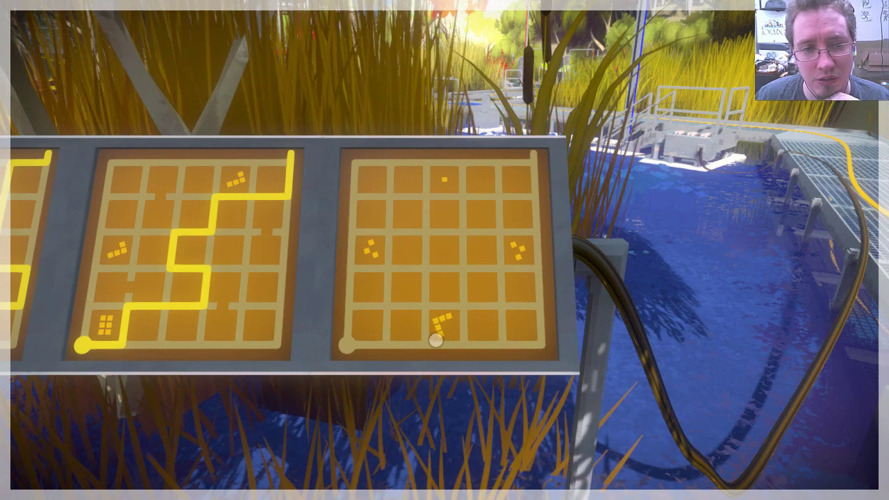
left_click(351, 353)
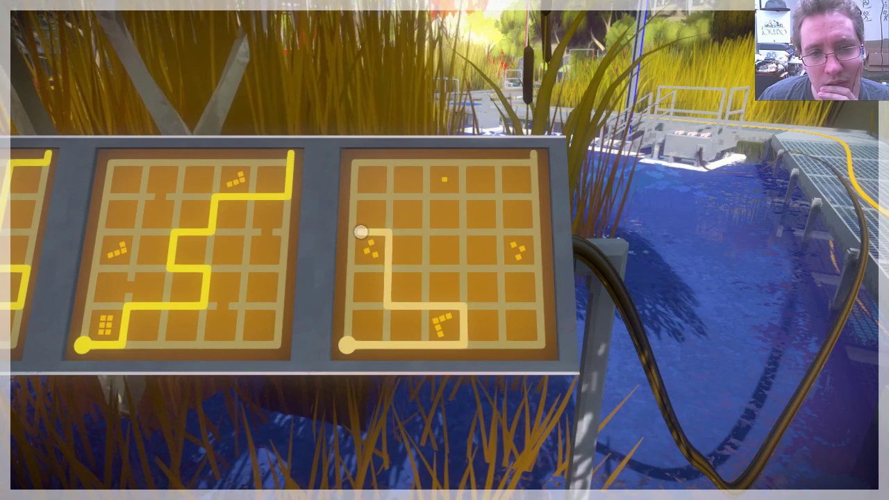
left_click(360, 232)
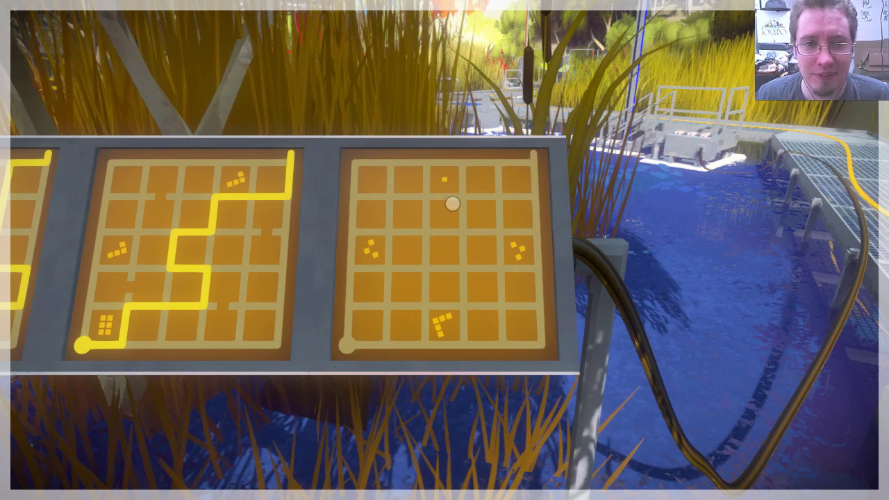
- Solve the four-block panel at the top-right exit, then leave puzzle mode to look around
left_click(347, 344)
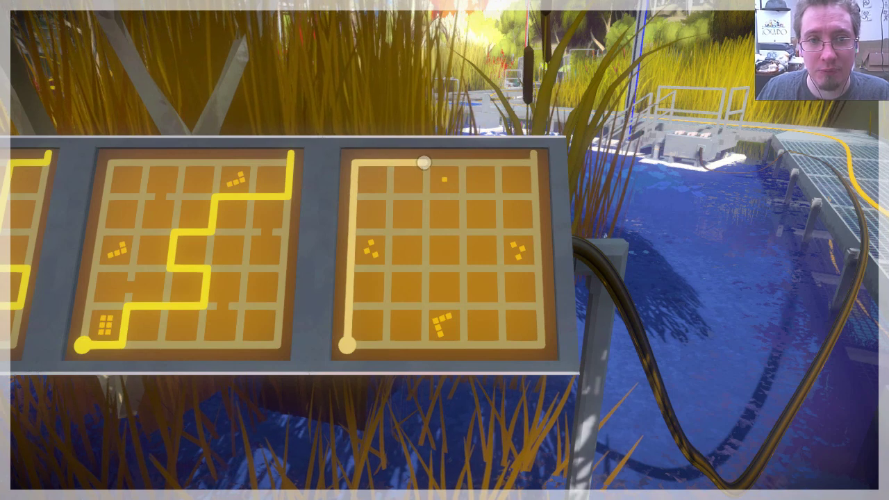
left_click(533, 154)
left_click(345, 346)
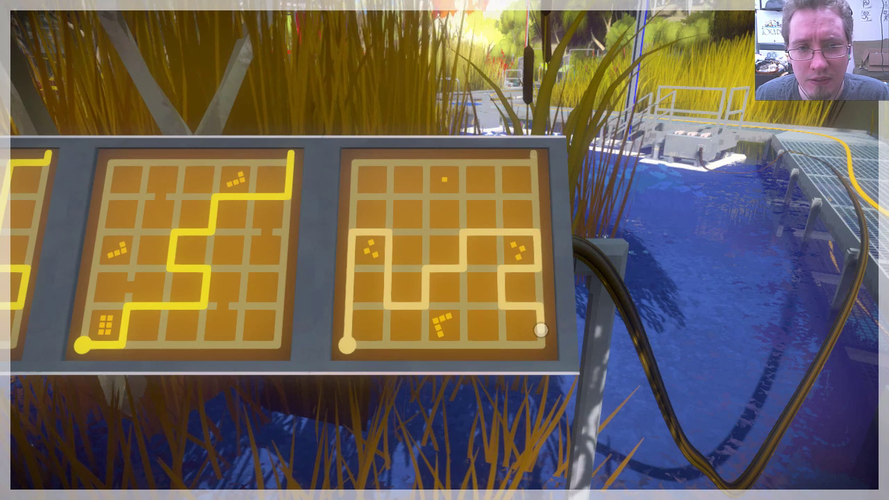
left_click(541, 330)
left_click(348, 345)
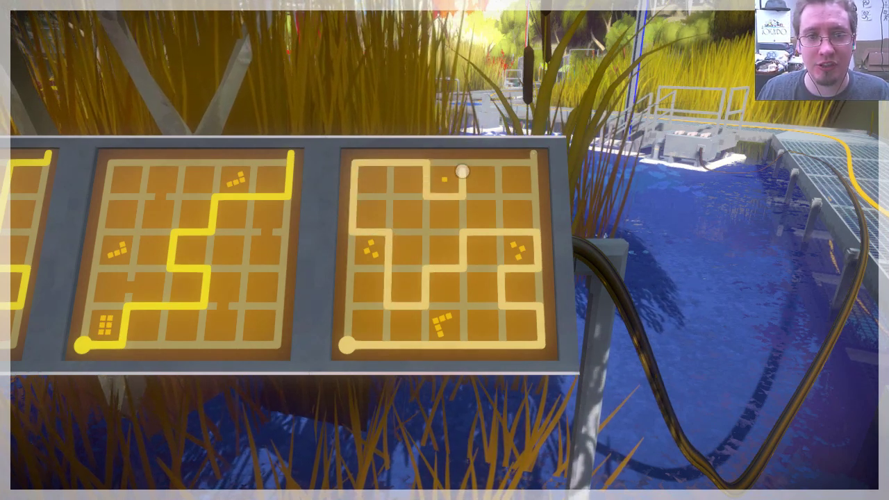
left_click(532, 154)
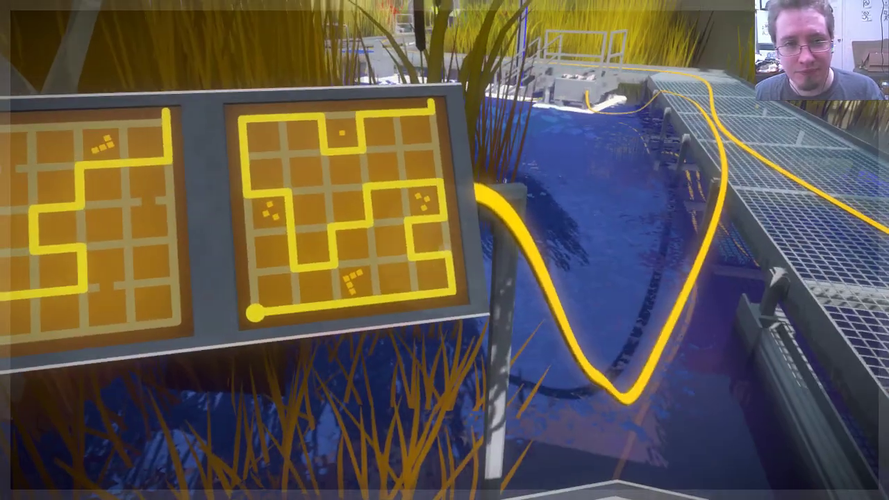
left_click(445, 250)
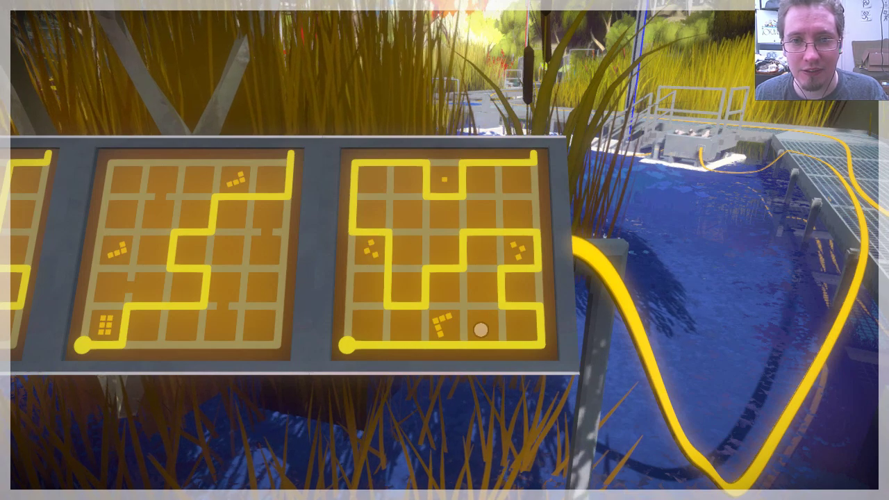
right_click(370, 256)
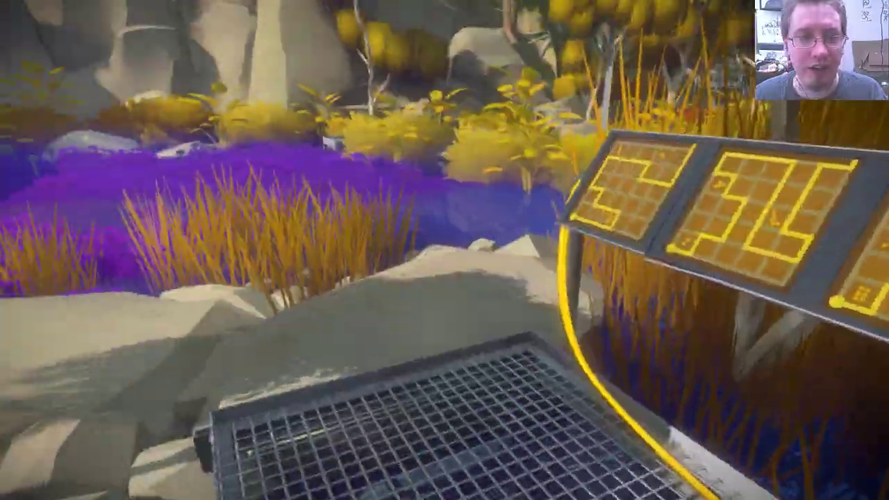
- Follow the glowing cable down the stairs and engage the dark blue-square panel
key("w")
key("w")
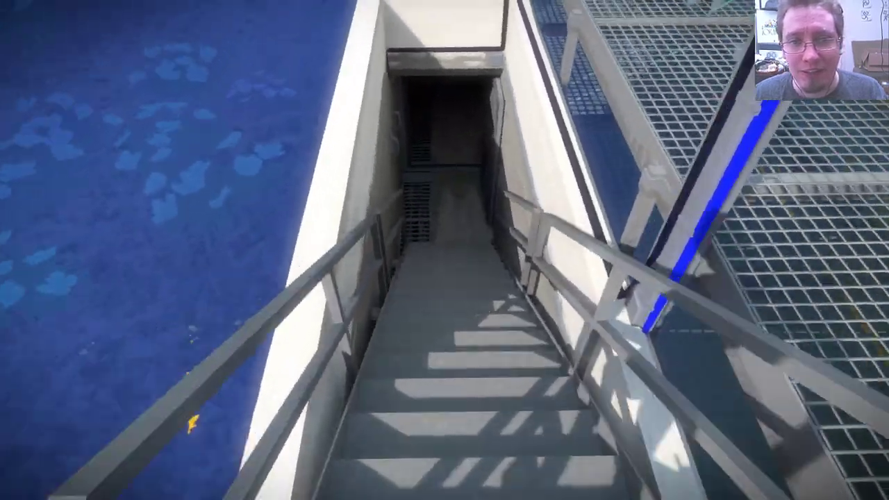
key("w")
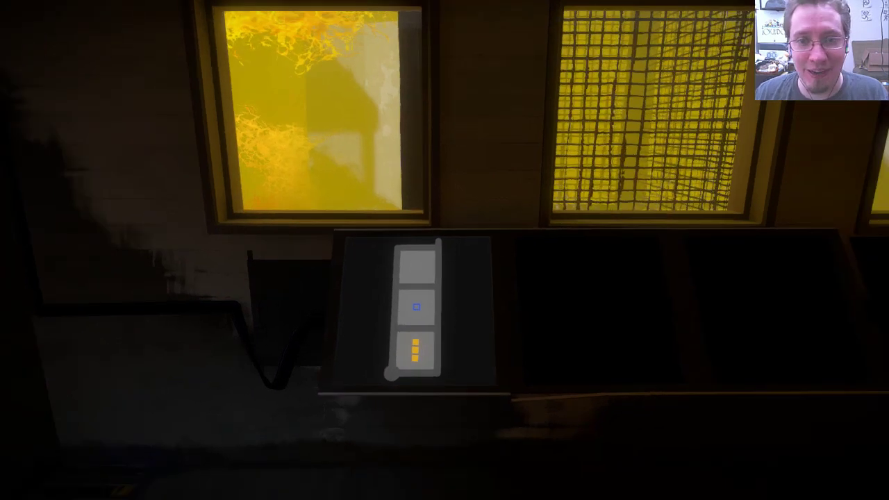
left_click(445, 250)
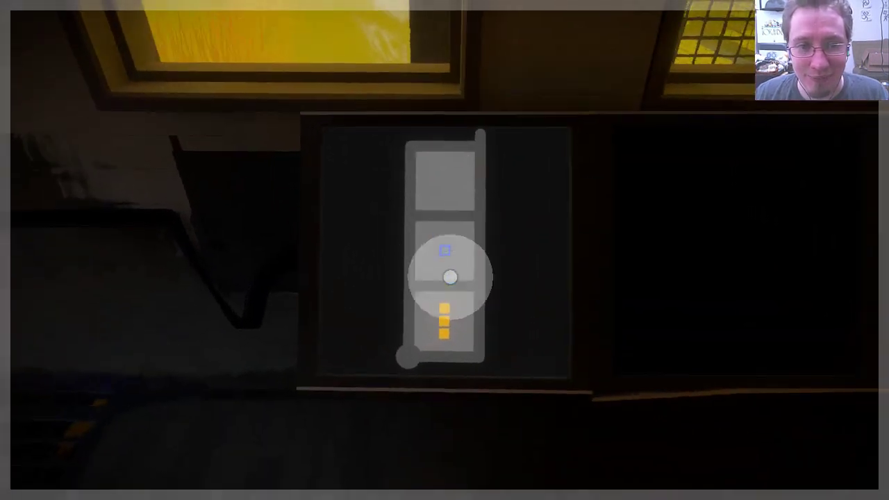